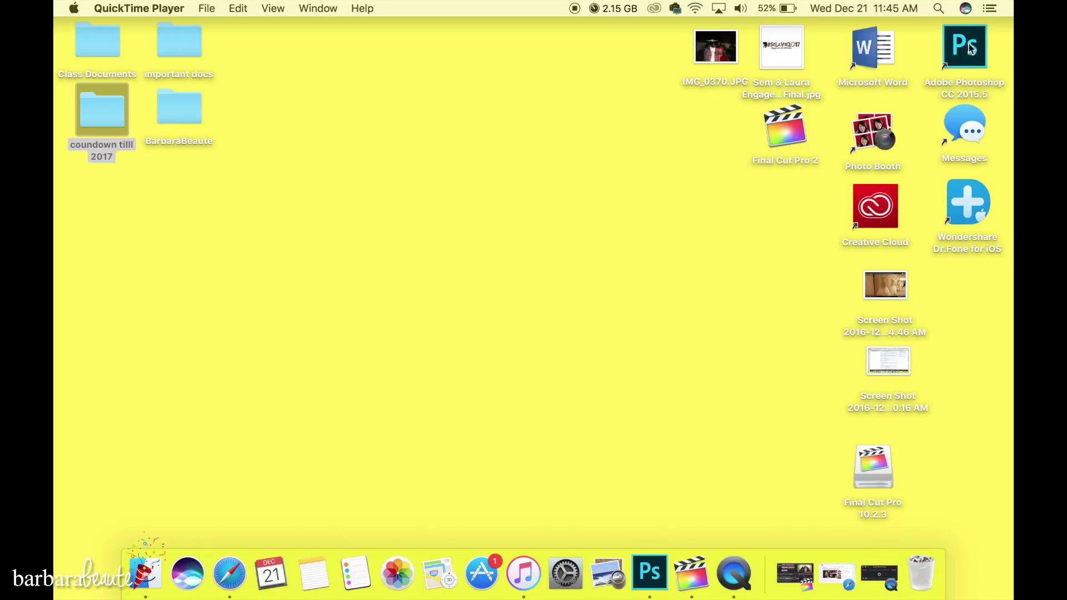
- Launch Photoshop CC 2015.5 from the desktop and minimize its start screen
double_click(967, 50)
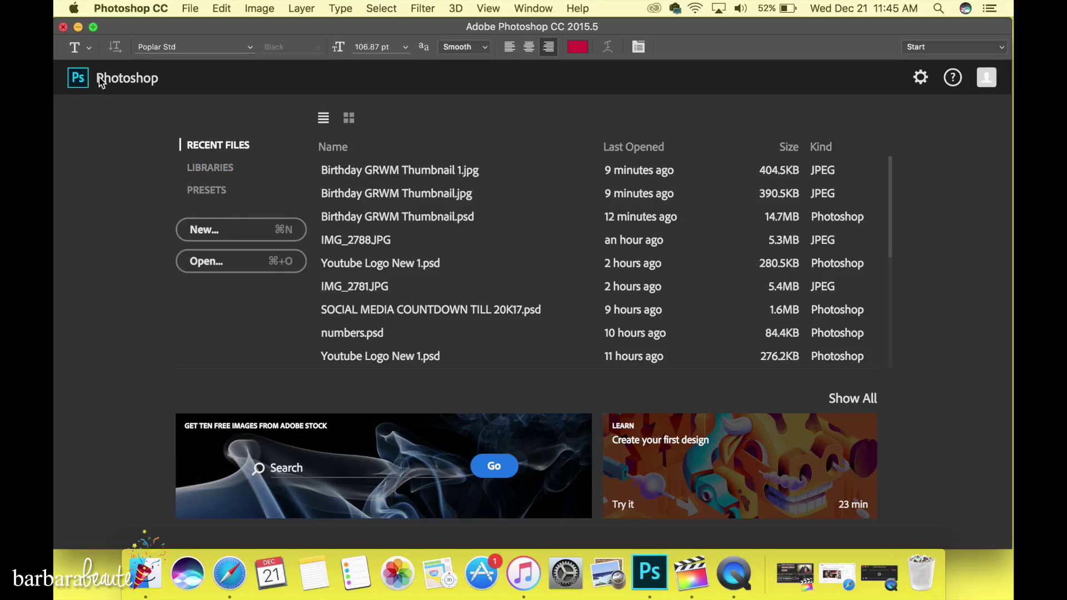
click(78, 26)
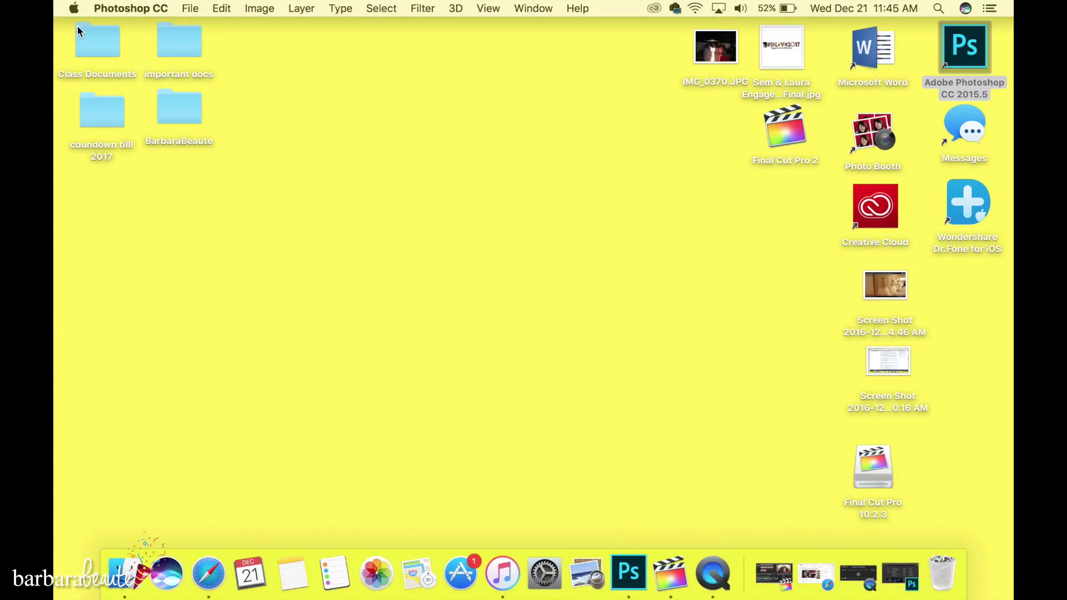
- Open Birthday GRWM Thumbnail.jpg from the coundown tilll 2017 folder in Photoshop
double_click(96, 130)
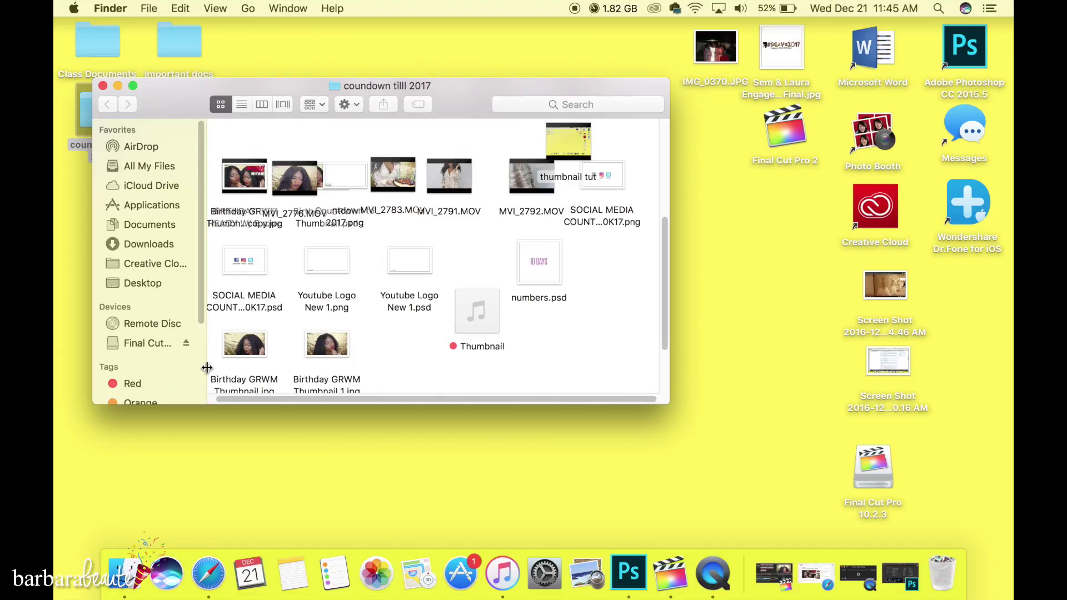
right_click(232, 347)
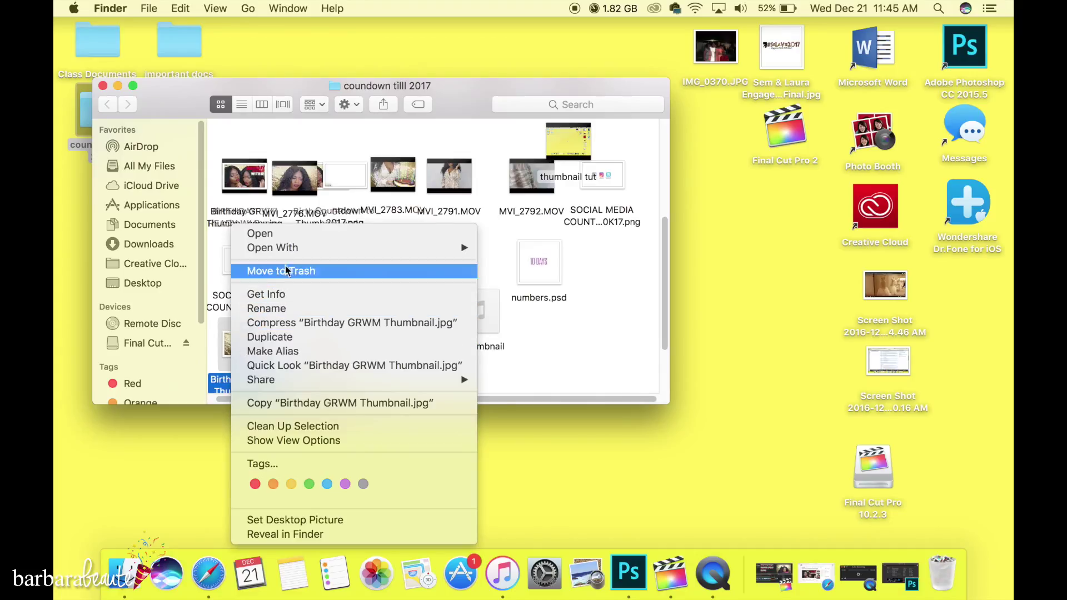
mouse_move(294, 251)
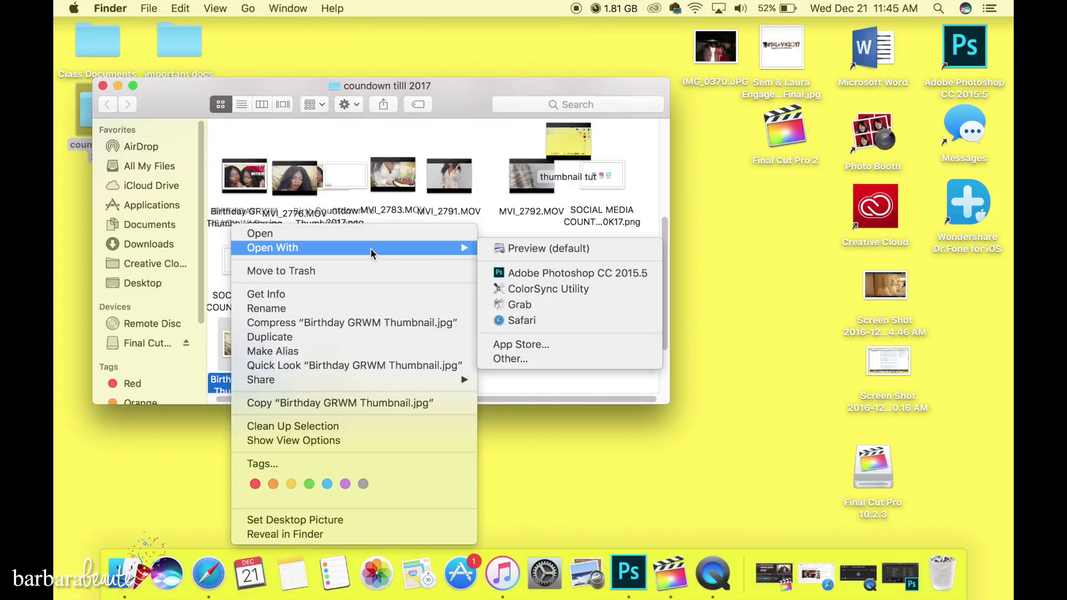
click(498, 273)
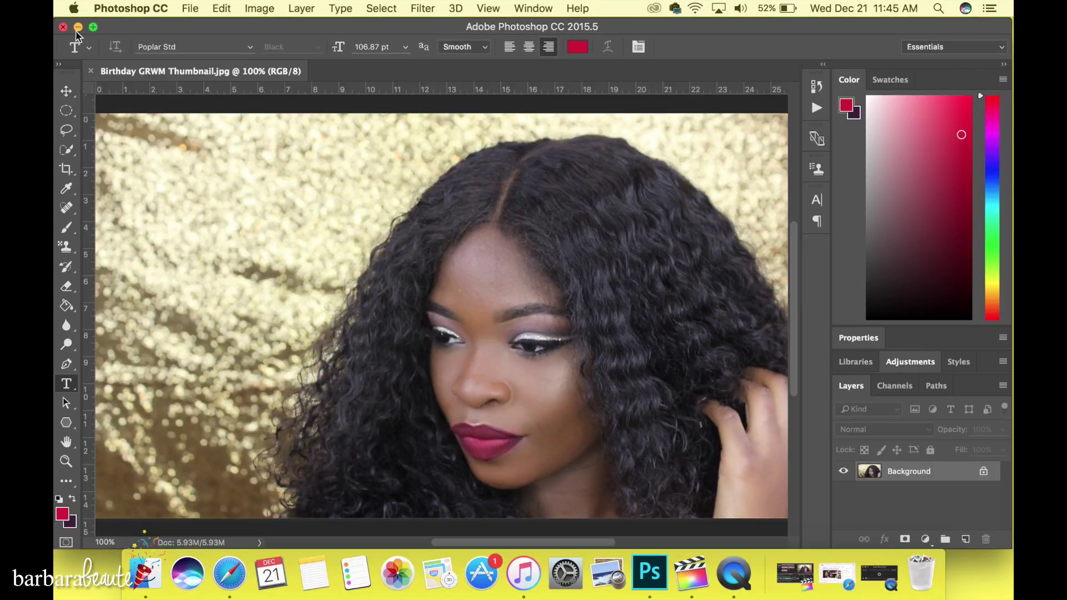
- Open Birthday GRWM Thumbnail 1.jpg from the same folder in Photoshop
click(77, 26)
click(315, 360)
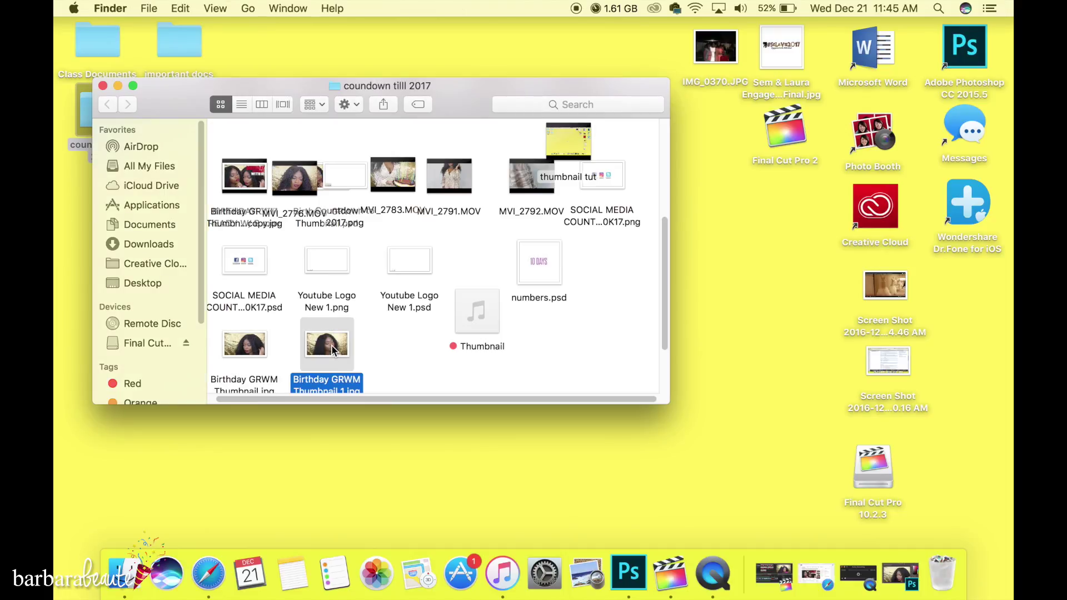
right_click(332, 360)
mouse_move(406, 248)
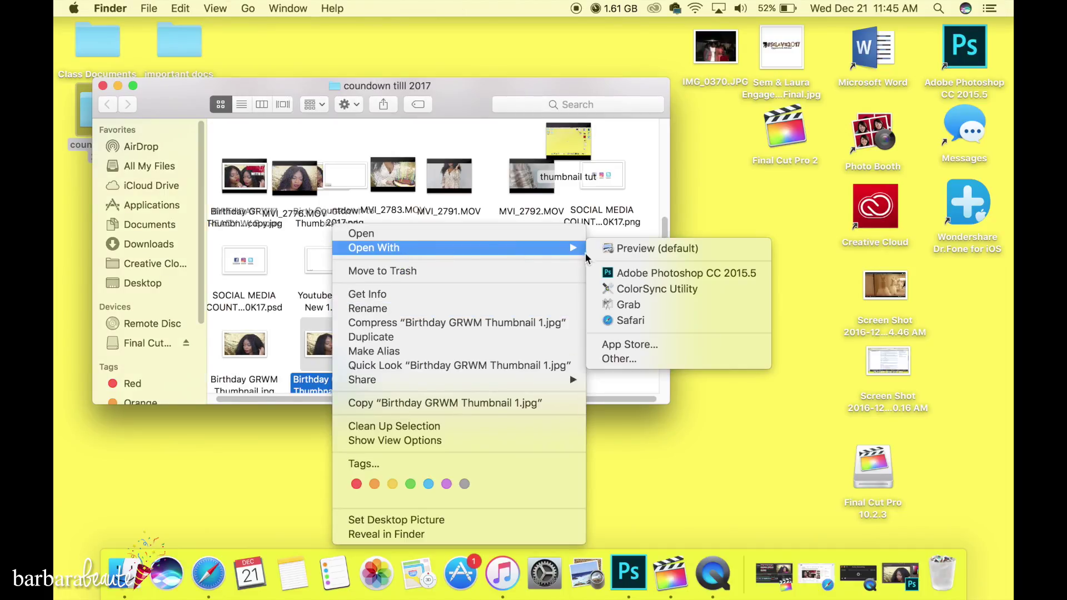
click(608, 274)
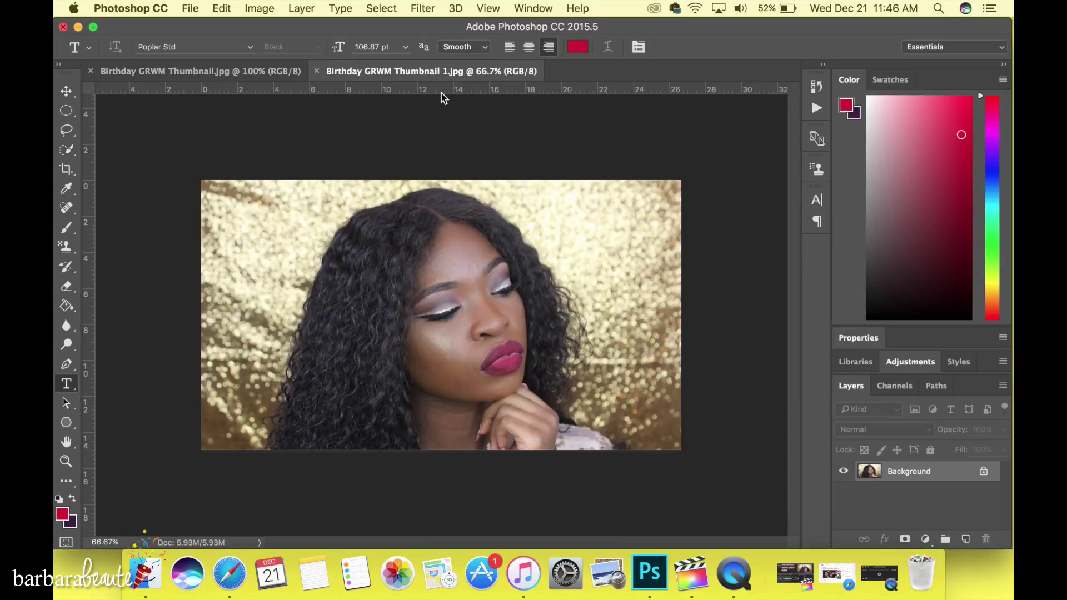
- Zoom out on Thumbnail.jpg and float Thumbnail 1.jpg in its own window, Move tool selected
click(219, 72)
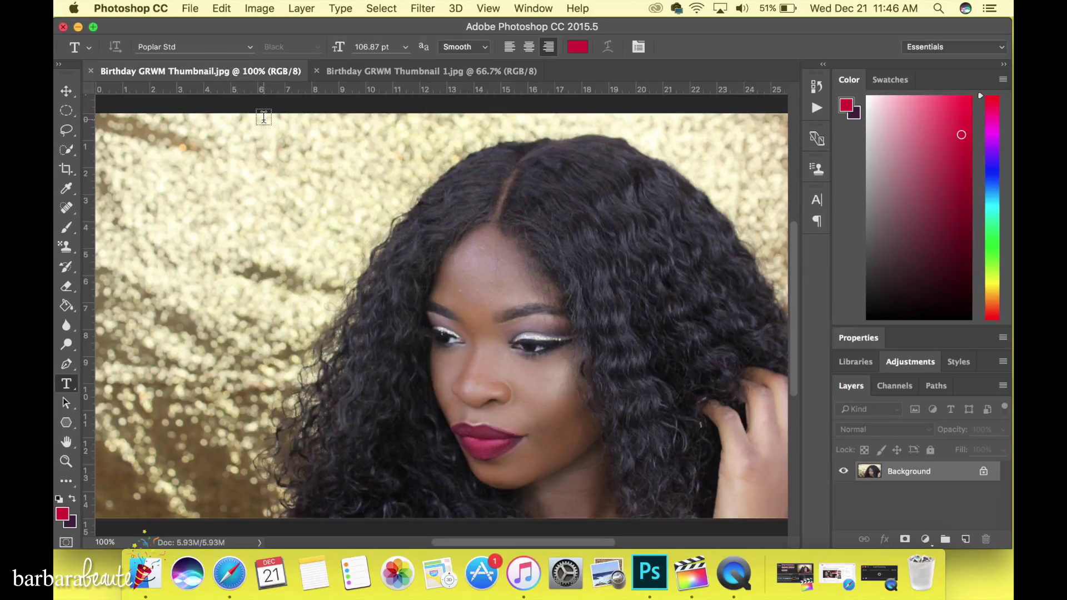
key(super+minus)
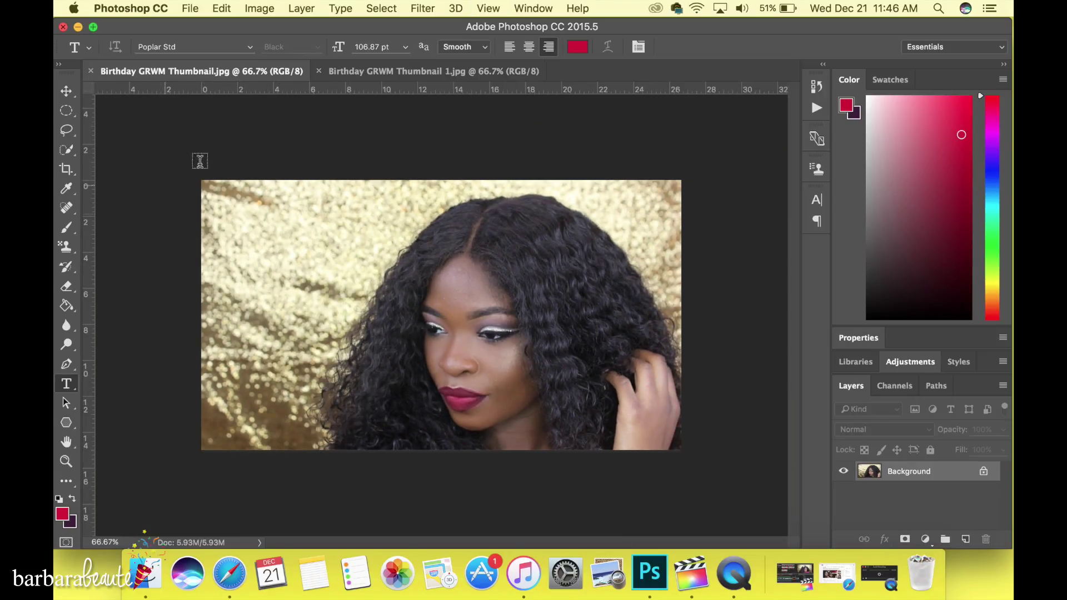
click(375, 77)
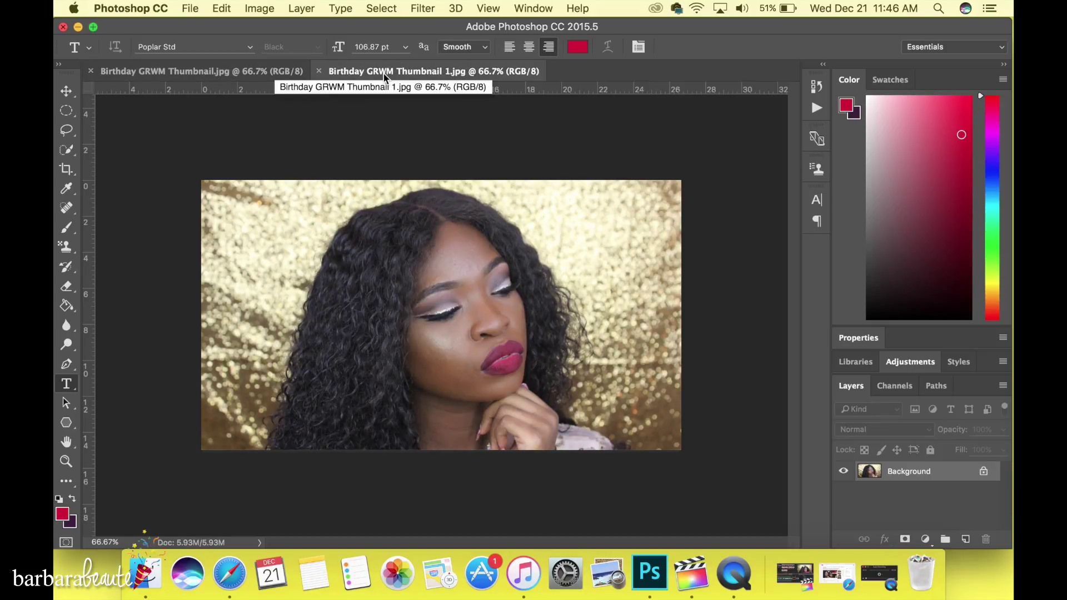
drag(385, 78, 423, 188)
click(66, 91)
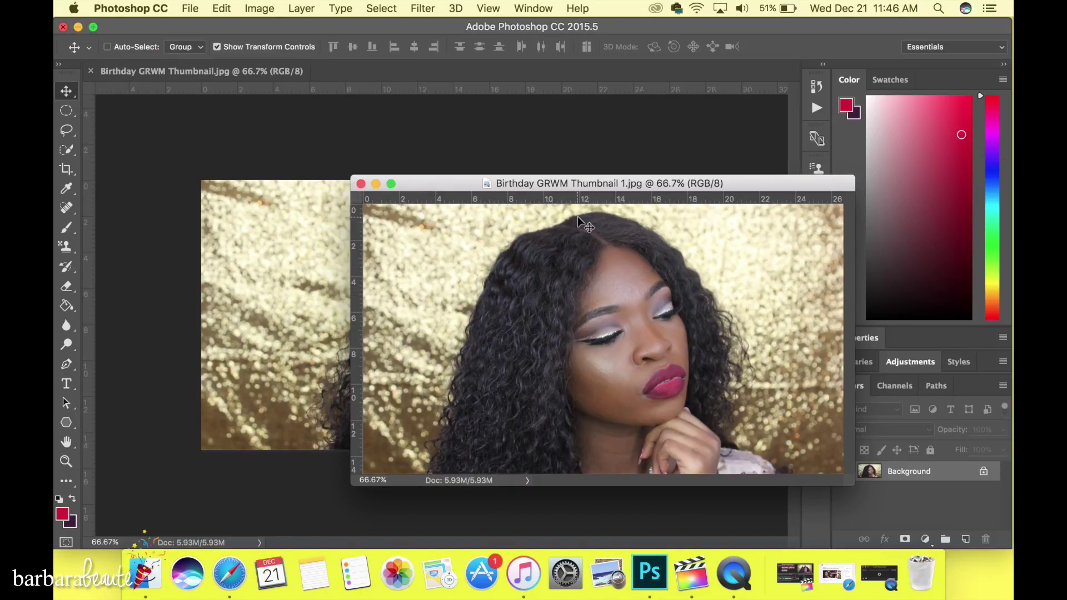
mouse_move(562, 183)
mouse_down()
mouse_move(582, 190)
mouse_move(573, 188)
mouse_up()
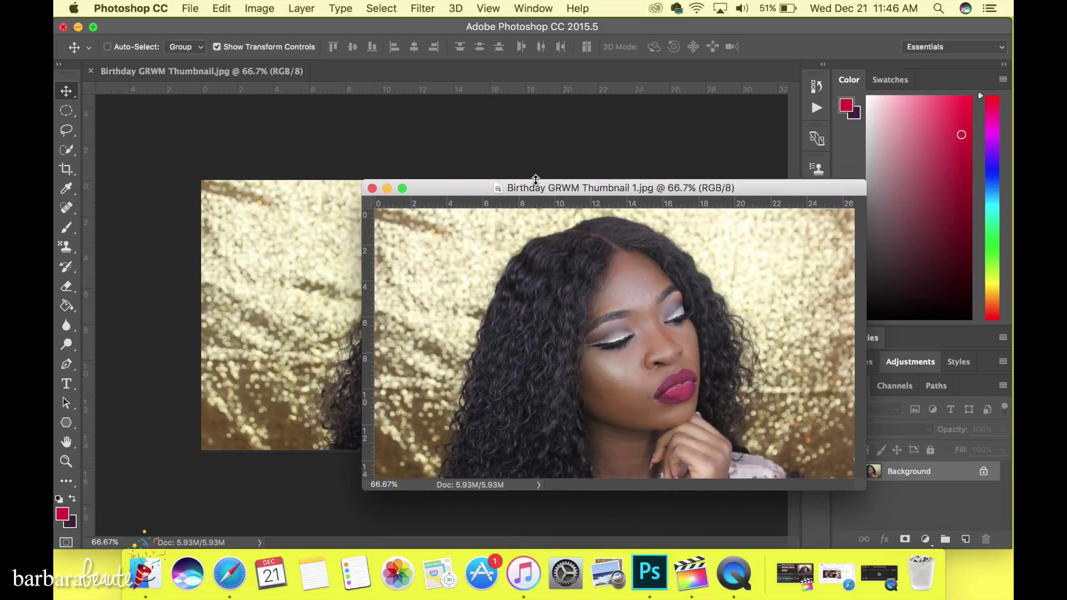
click(262, 7)
- Apply Levels with midtones at 0.94 to the chin-resting photo in Thumbnail 1.jpg
mouse_move(270, 51)
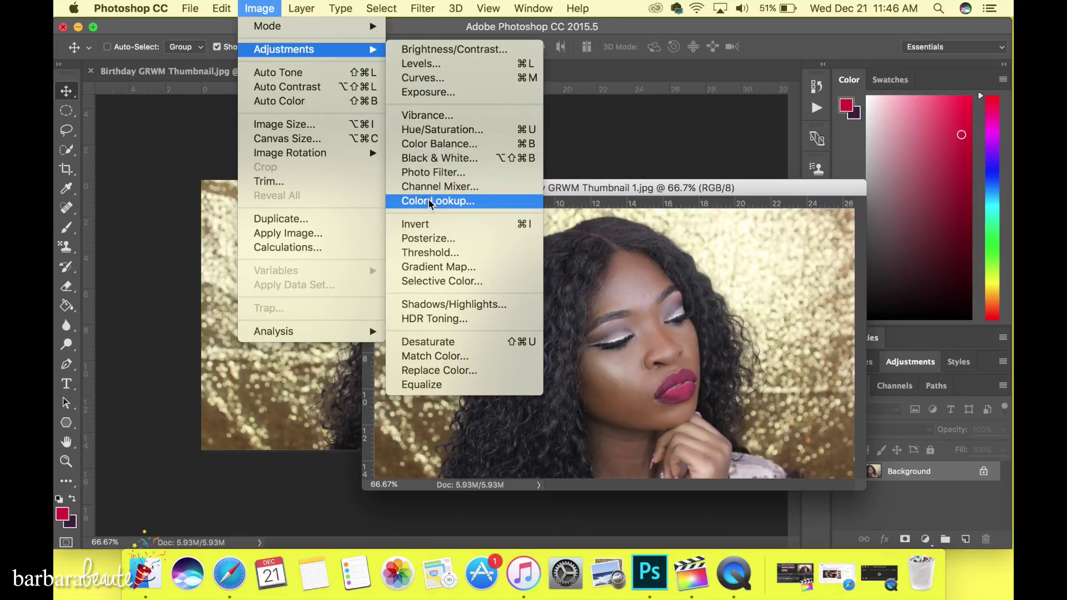
click(425, 67)
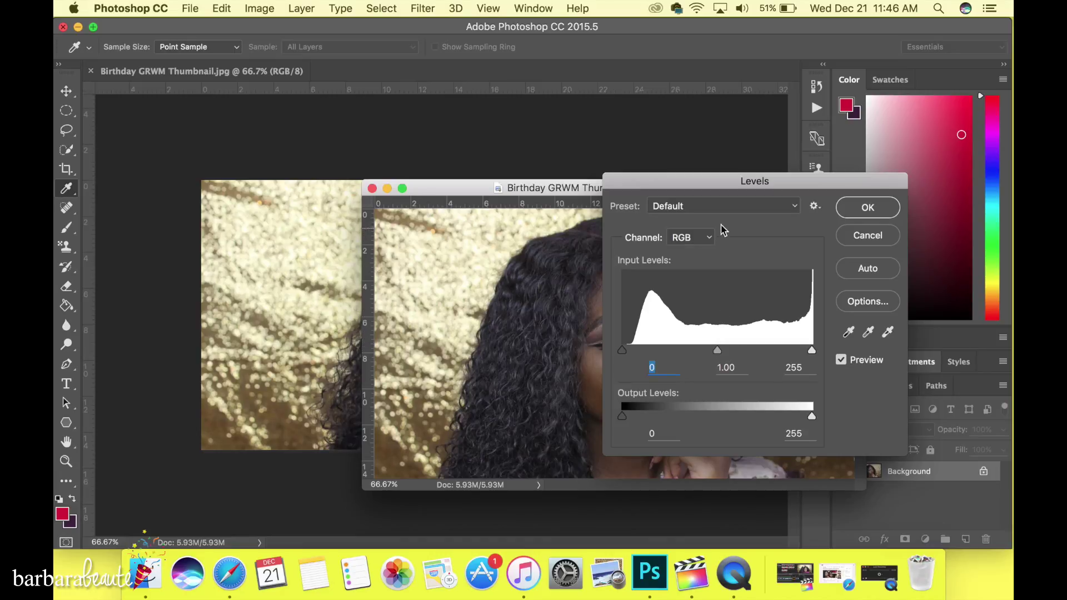
drag(722, 180, 873, 201)
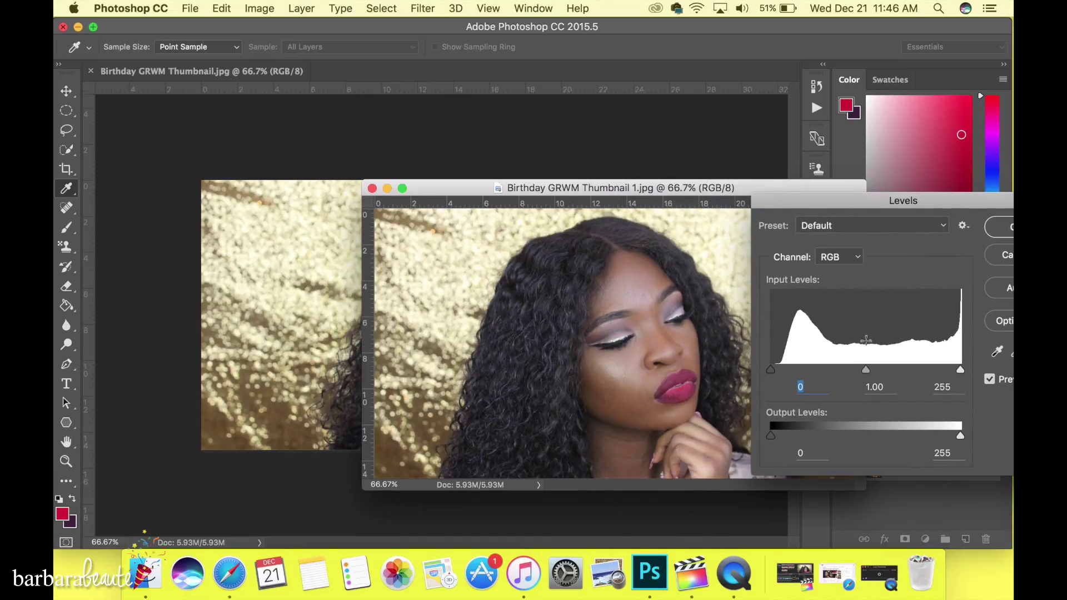
mouse_move(865, 382)
mouse_down()
mouse_move(858, 378)
mouse_move(872, 378)
mouse_up()
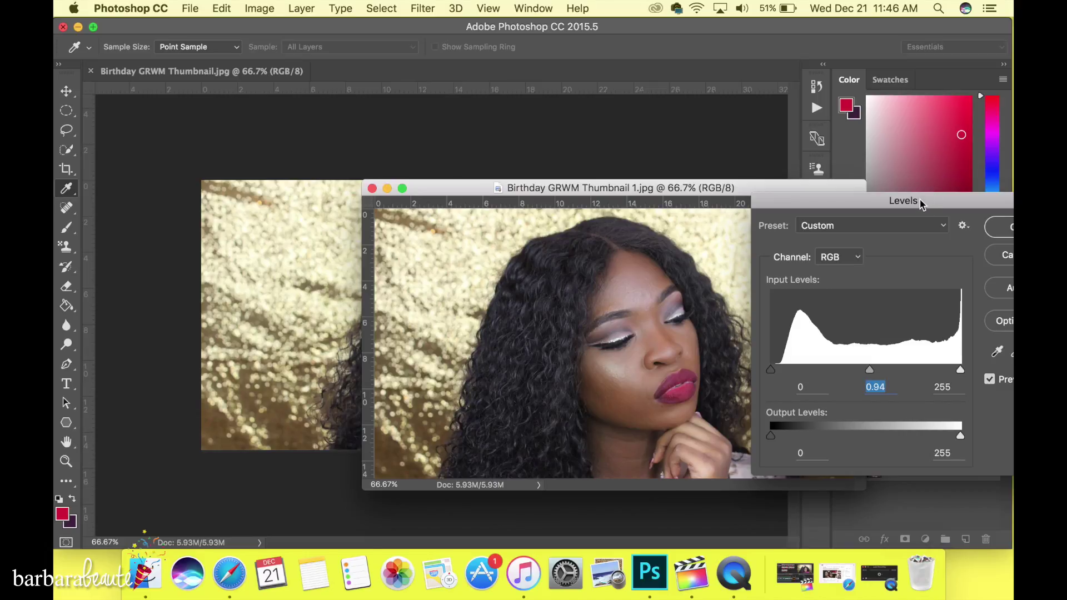
drag(920, 205, 820, 215)
click(916, 238)
key(v)
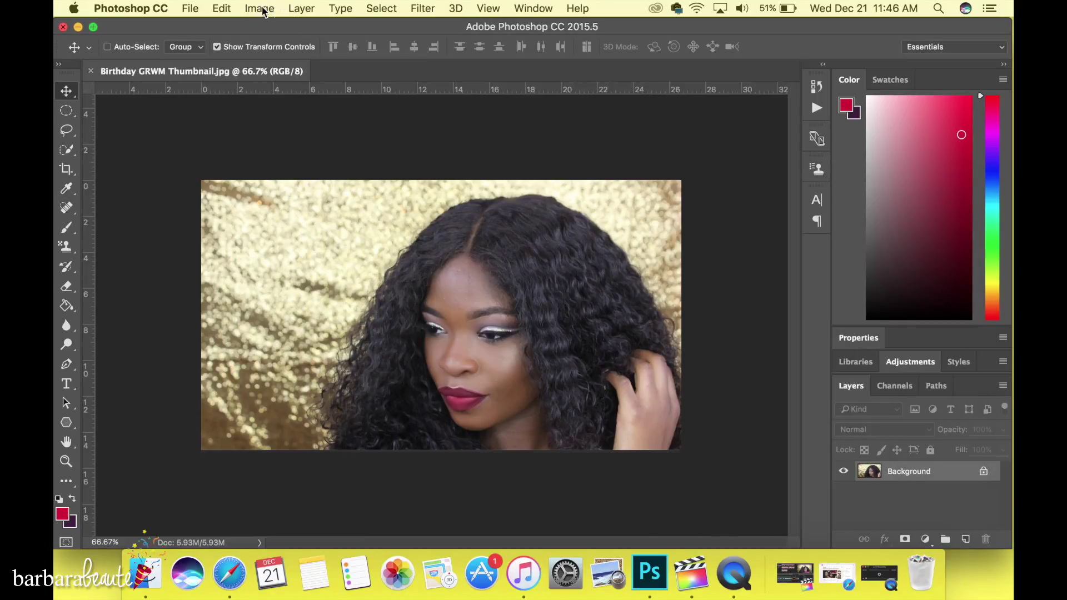
- Darken the hair-touching photo in Thumbnail.jpg with a Levels midtone of 0.96
click(260, 8)
mouse_move(273, 51)
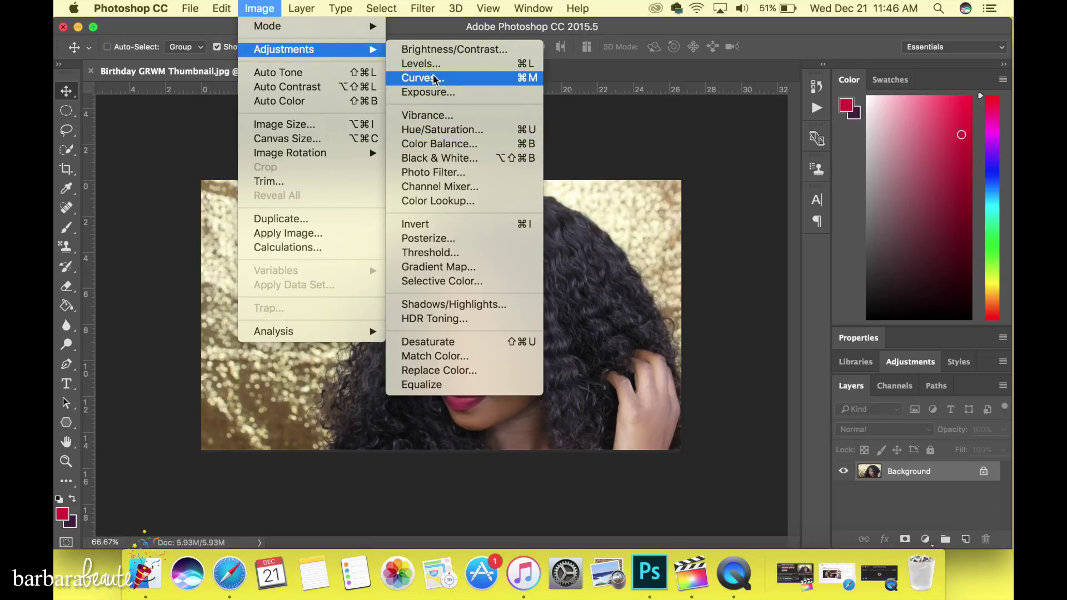
click(444, 63)
drag(768, 381, 769, 382)
click(915, 236)
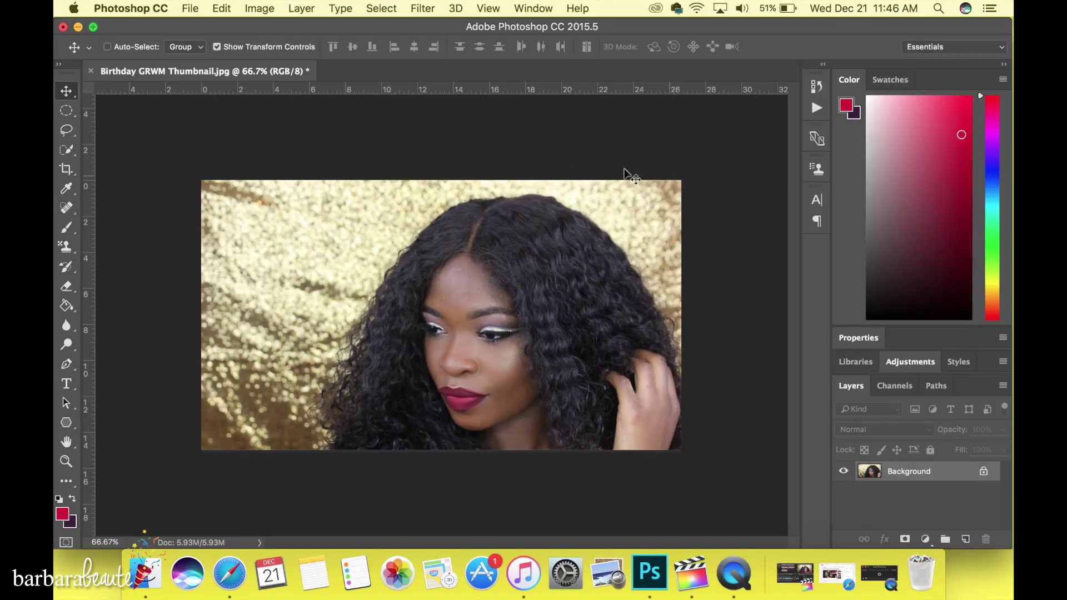
- Drag the chin-resting photo into the main thumbnail as Layer 1 and position it at the left edge
drag(727, 32, 546, 9)
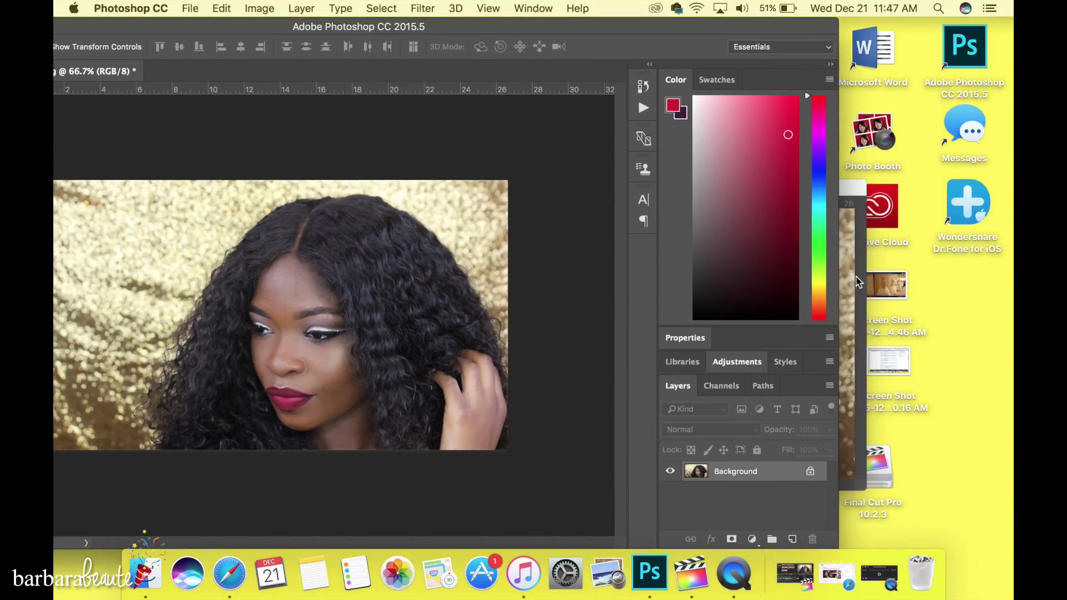
click(859, 283)
drag(631, 186, 581, 181)
click(573, 265)
drag(572, 263, 191, 334)
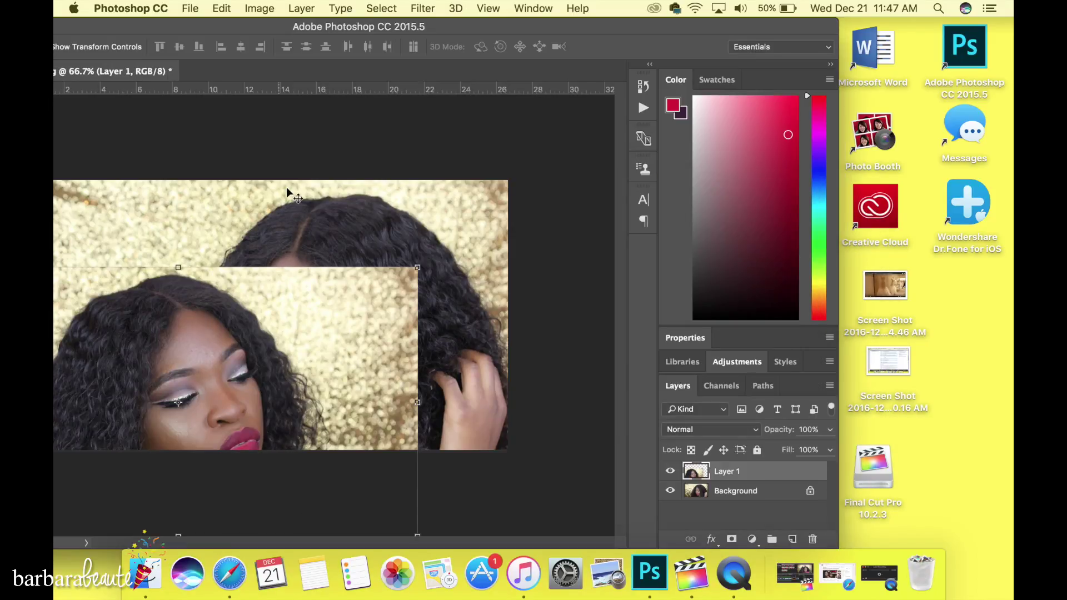
drag(448, 19, 713, 20)
click(409, 305)
drag(410, 305, 347, 254)
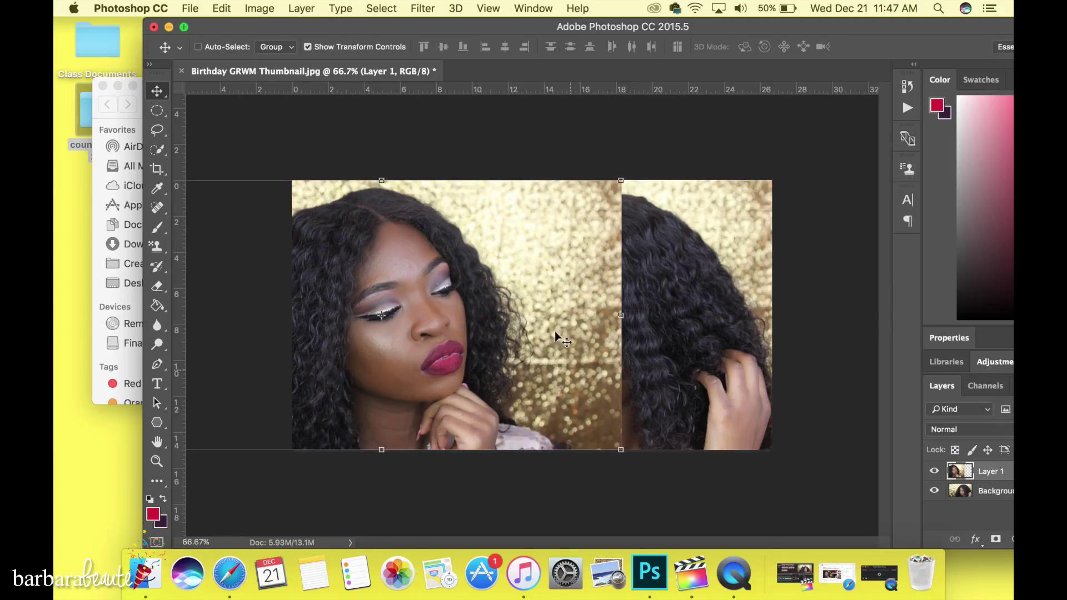
click(158, 150)
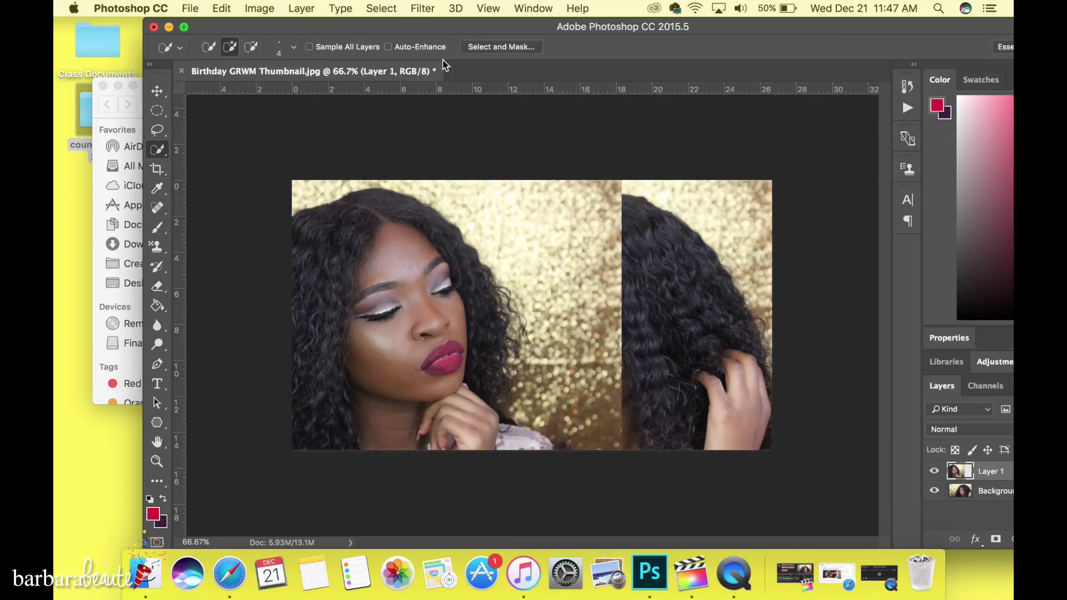
- Delete the gold background beside the chin-resting woman from Layer 1
mouse_move(437, 187)
mouse_down()
mouse_move(542, 244)
mouse_move(563, 285)
mouse_move(580, 414)
mouse_move(525, 395)
mouse_move(537, 343)
mouse_up()
key(Delete)
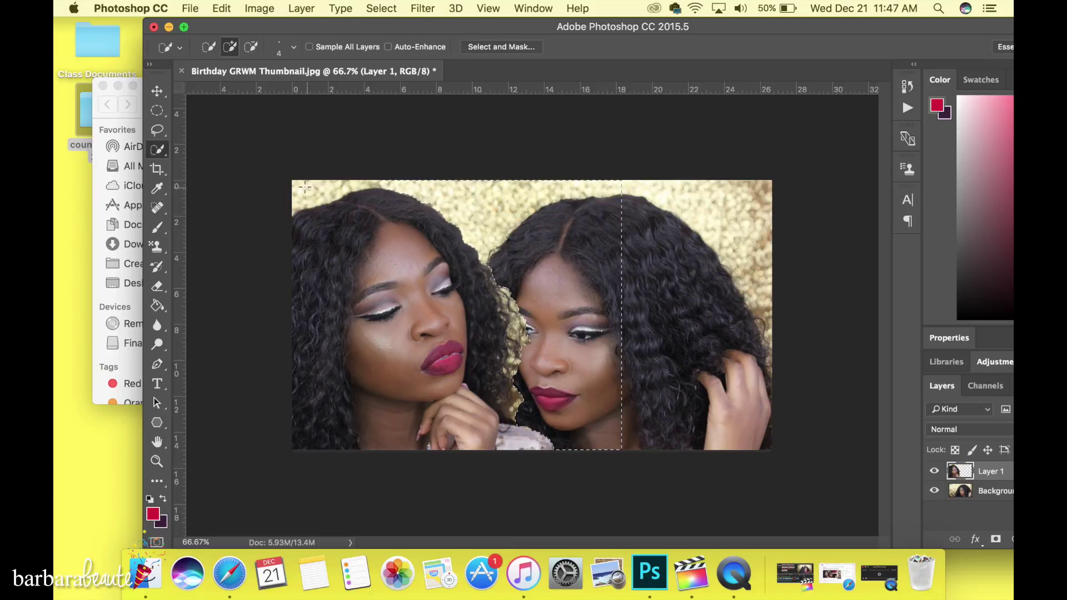
key(super+d)
- Try selecting leftover background along the hair gap, then deselect and zoom to inspect the seam
drag(345, 186, 343, 181)
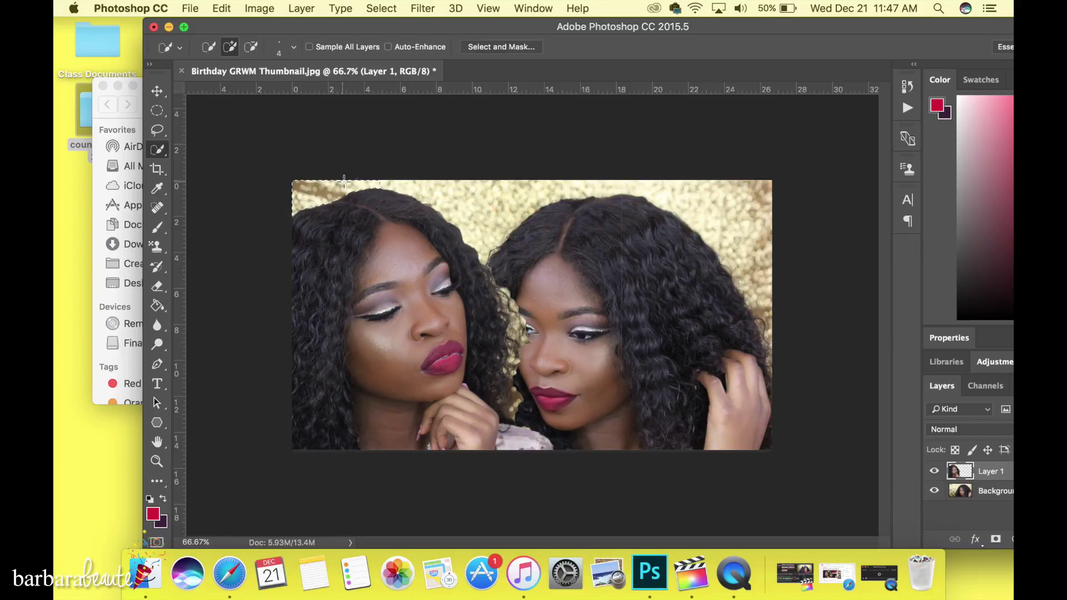
mouse_move(502, 280)
mouse_down()
mouse_move(519, 332)
mouse_move(517, 410)
mouse_move(521, 366)
mouse_move(513, 329)
mouse_move(512, 372)
mouse_move(509, 364)
mouse_move(495, 285)
mouse_up()
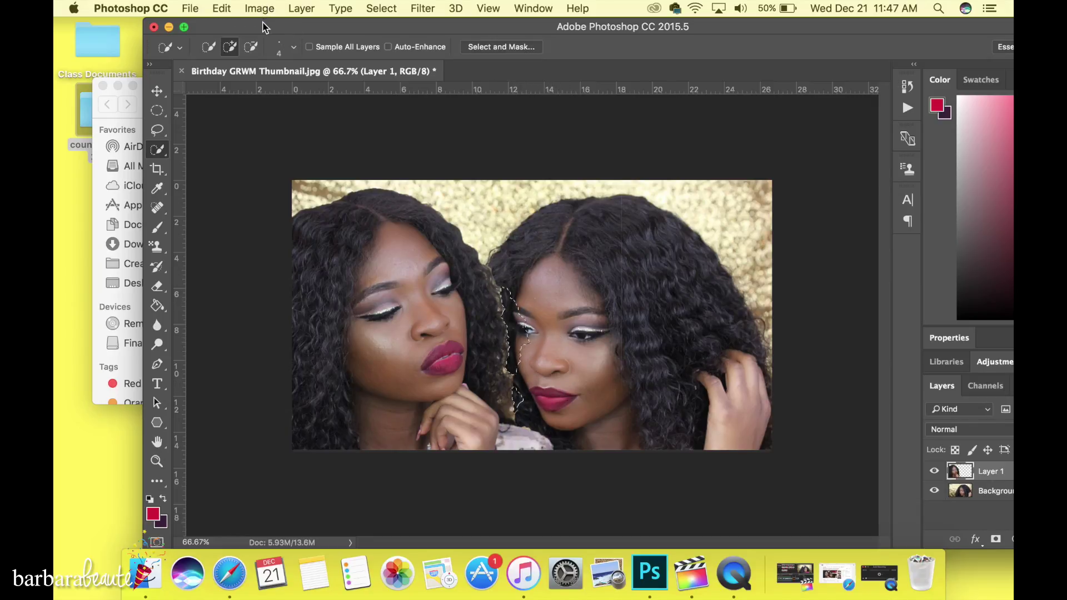
drag(267, 26, 235, 27)
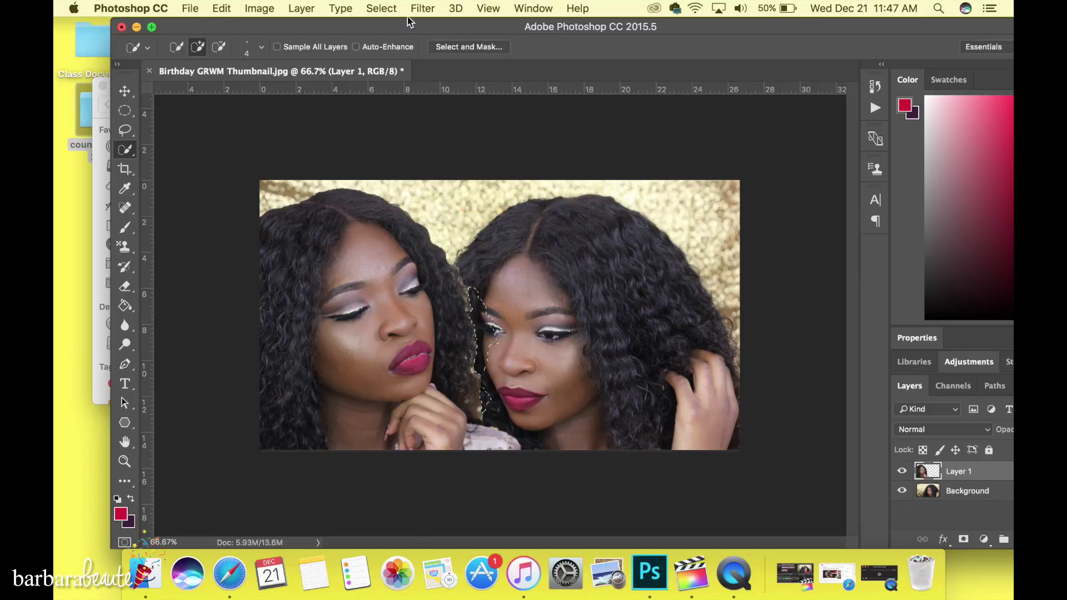
click(429, 9)
mouse_move(361, 9)
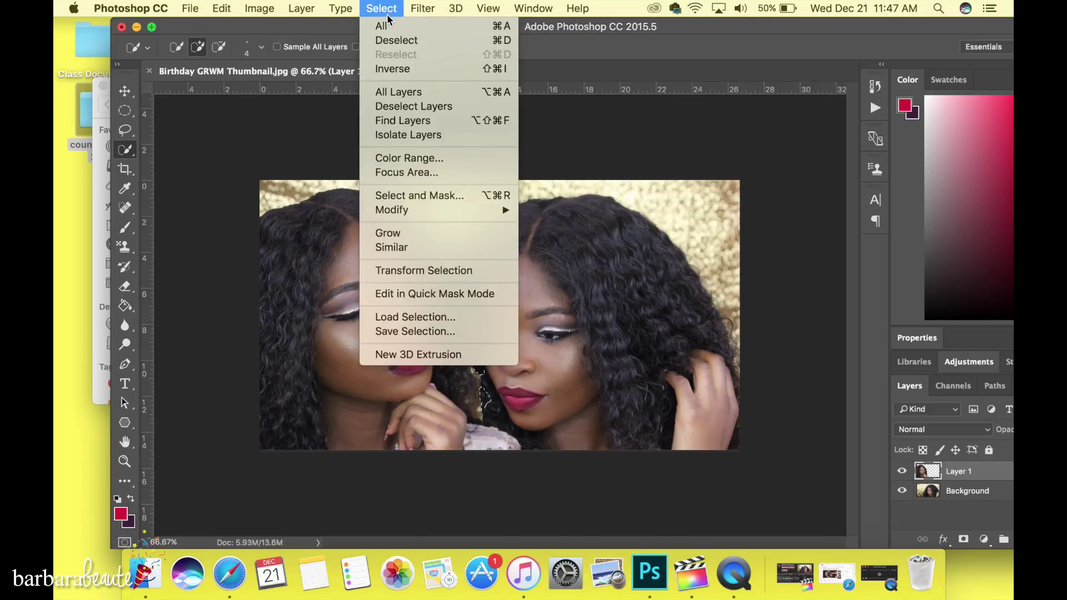
click(384, 40)
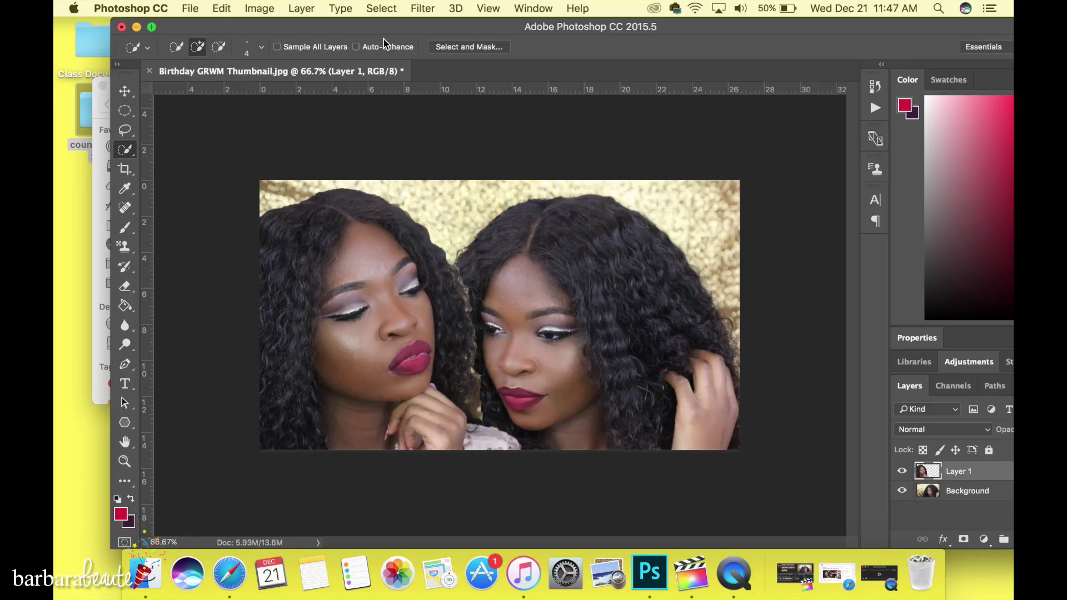
key(super+equal)
key(super+equal)
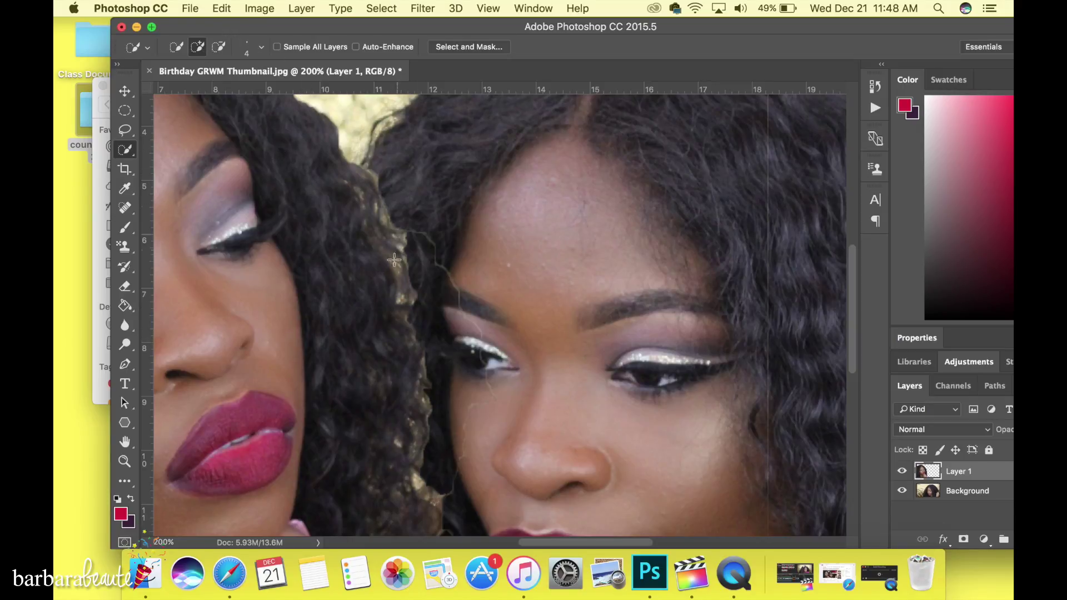
key(super+minus)
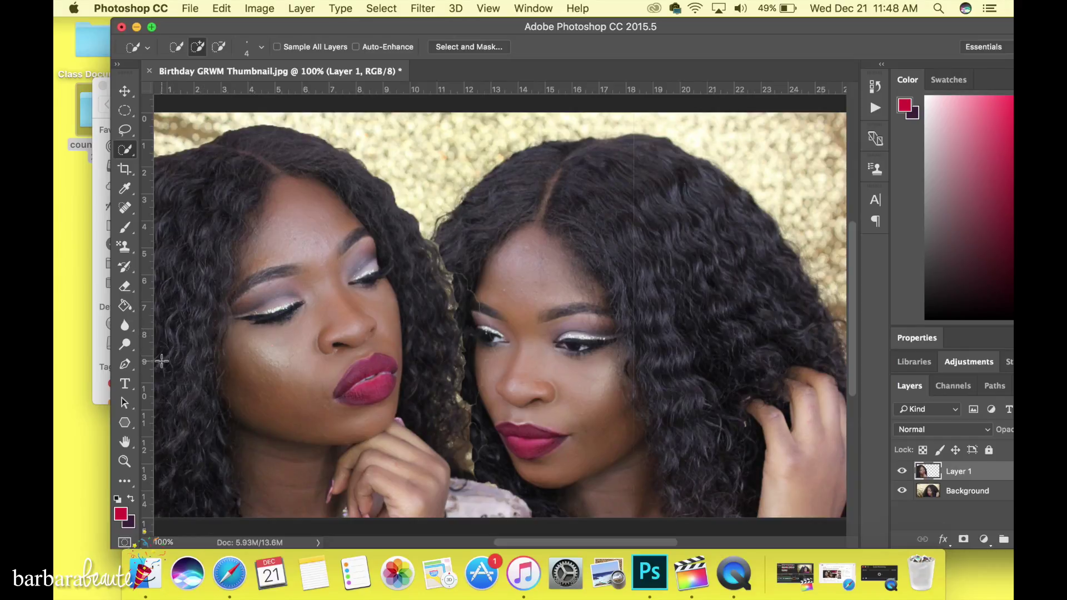
- Erase a patch of hair with an 81 px eraser, then undo the stray stroke
click(125, 286)
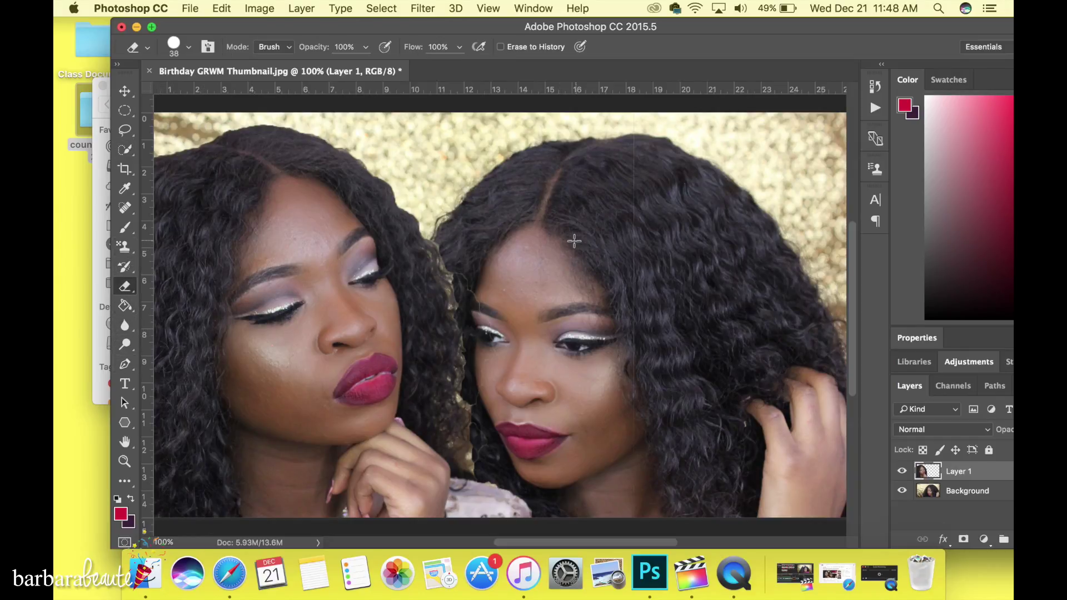
click(183, 49)
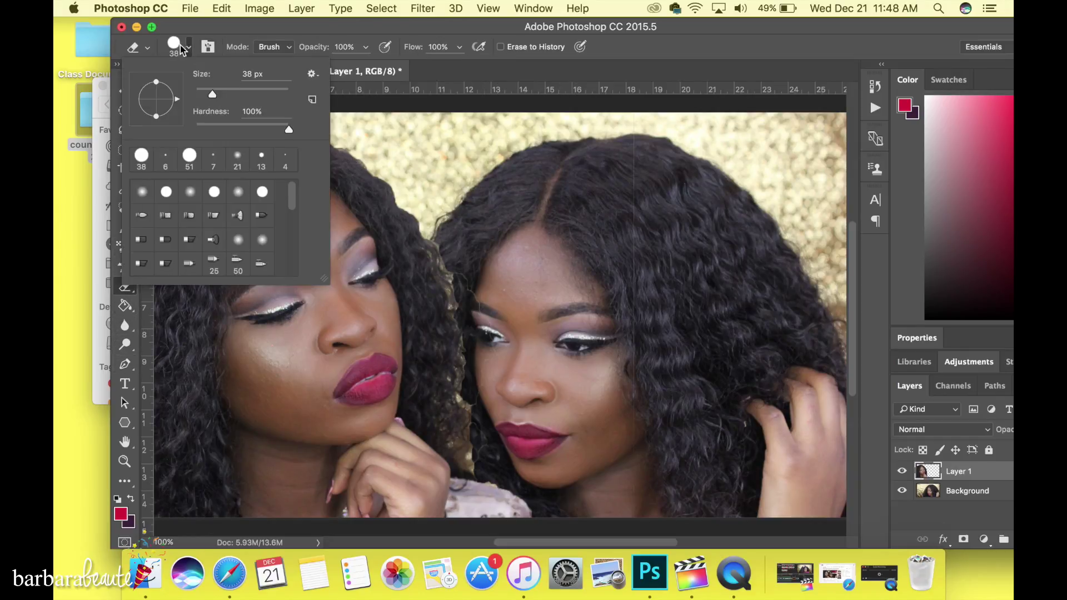
drag(213, 94, 269, 96)
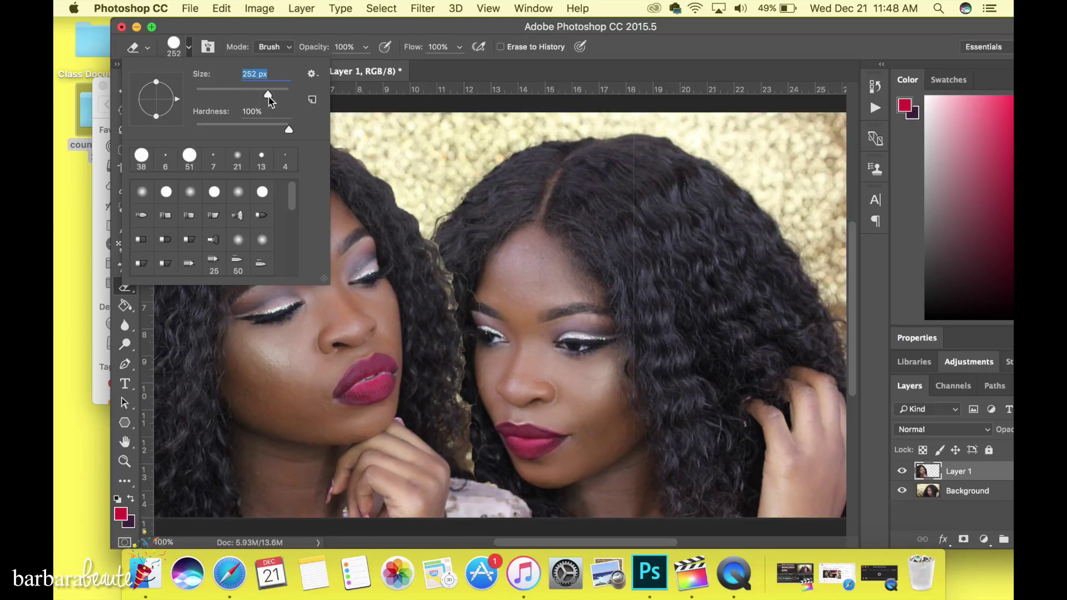
click(437, 219)
click(191, 9)
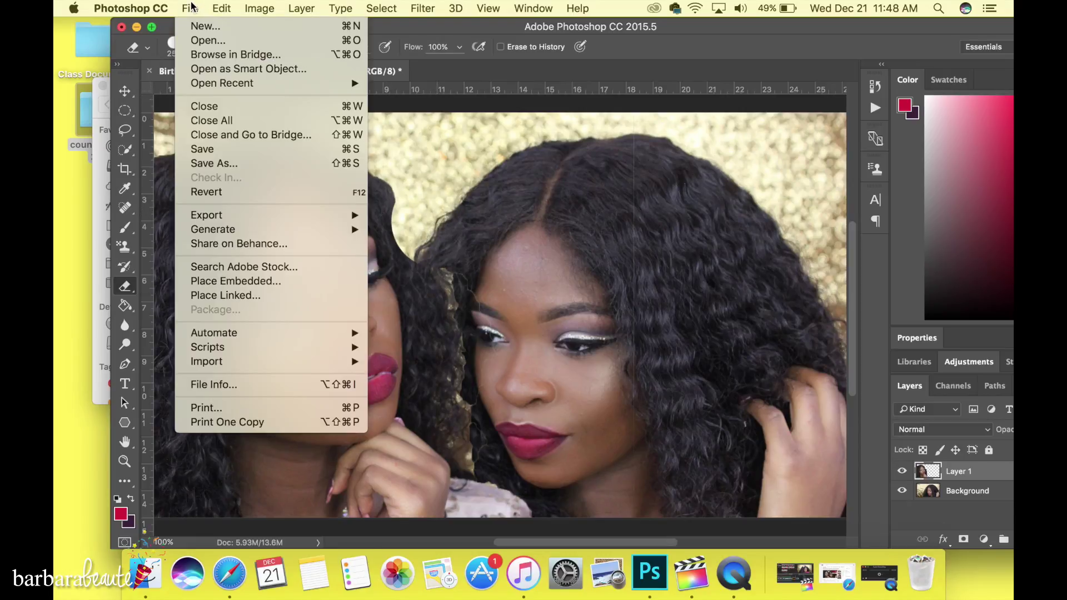
click(220, 25)
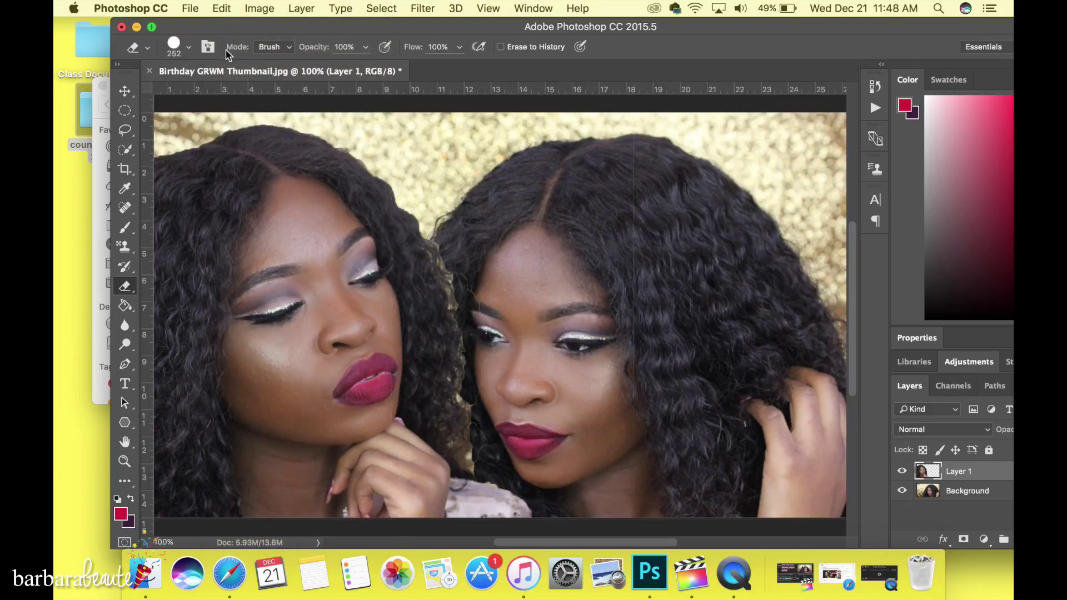
- Shrink the eraser brush to 36 px and zoom out to the whole thumbnail
click(190, 50)
drag(264, 94, 213, 96)
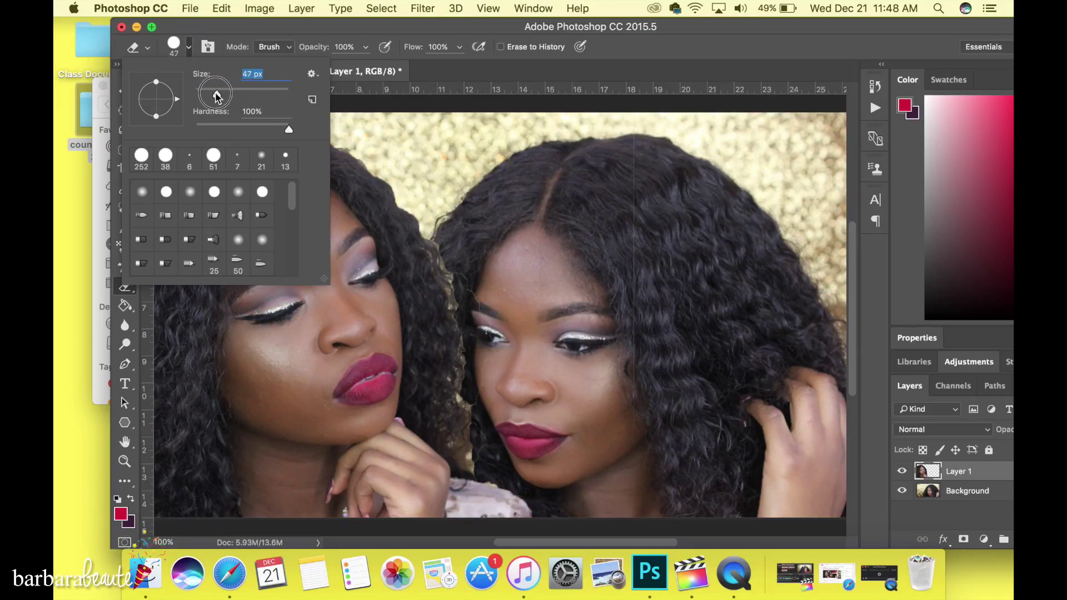
click(453, 239)
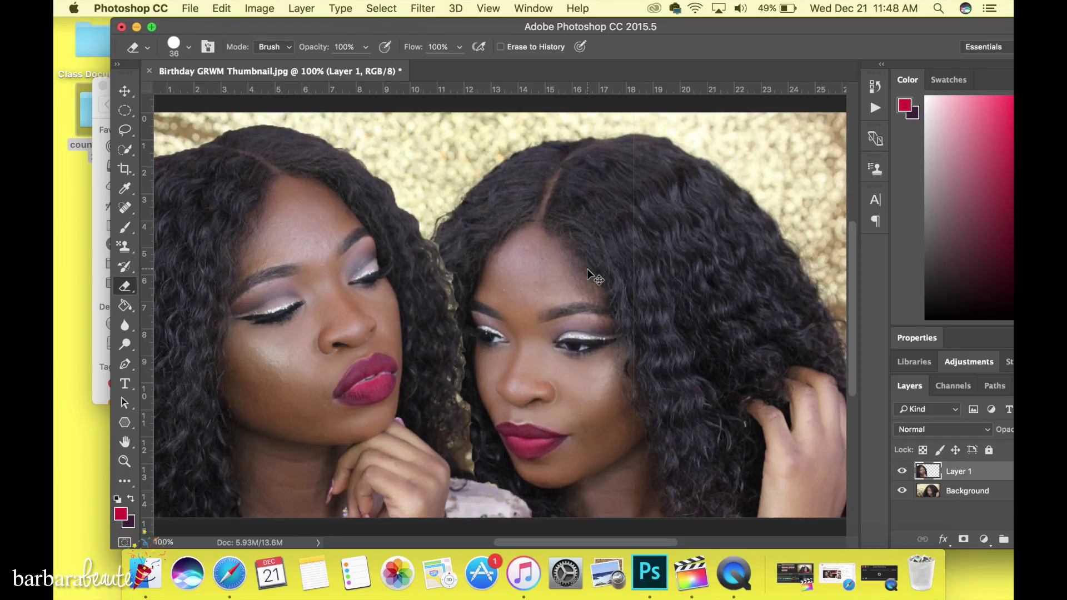
key(super+minus)
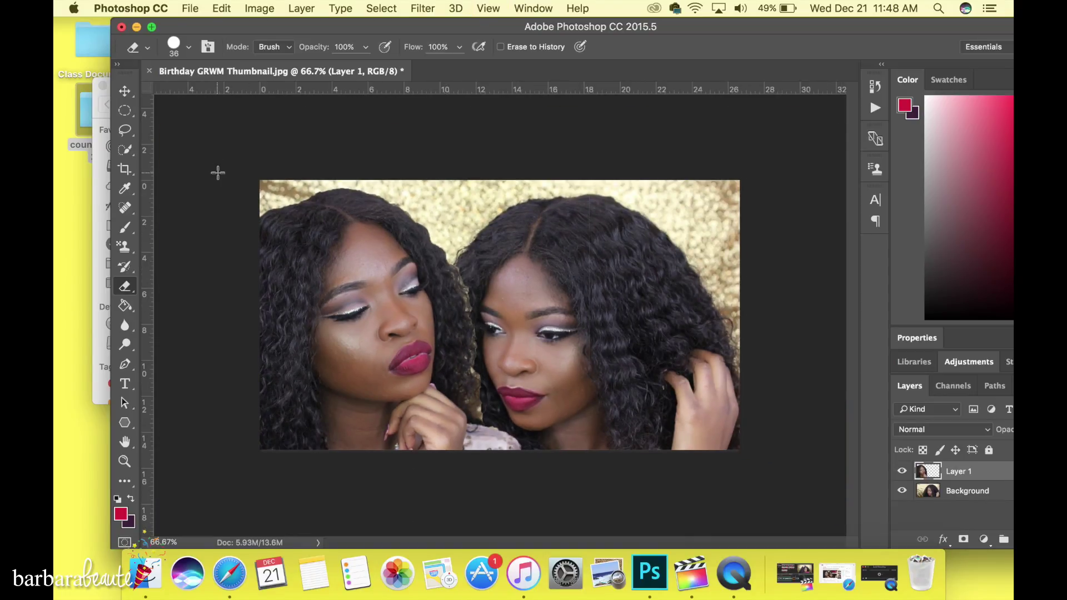
click(125, 384)
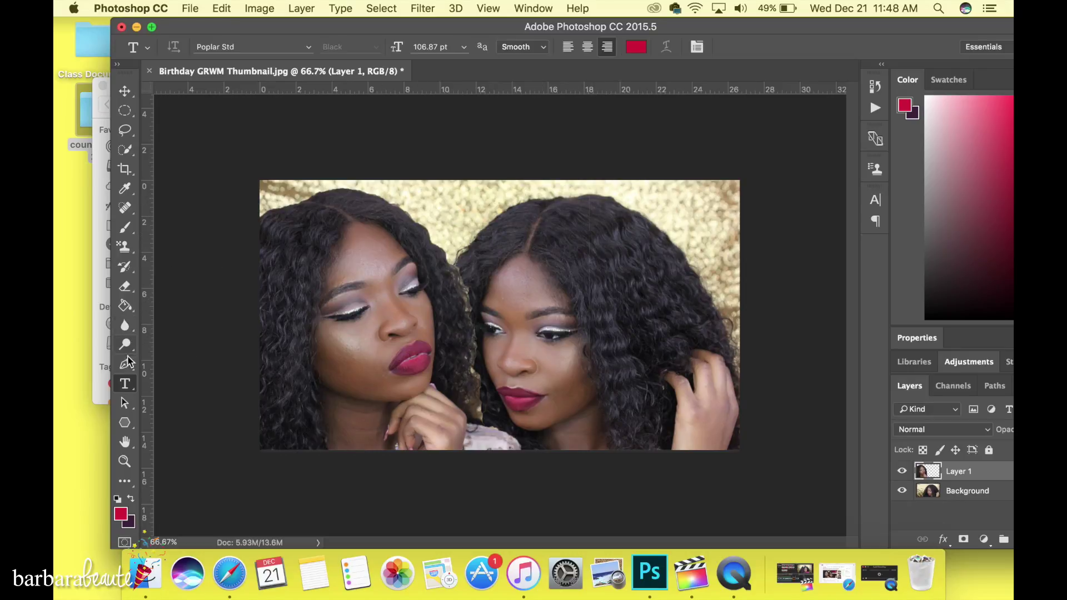
click(125, 285)
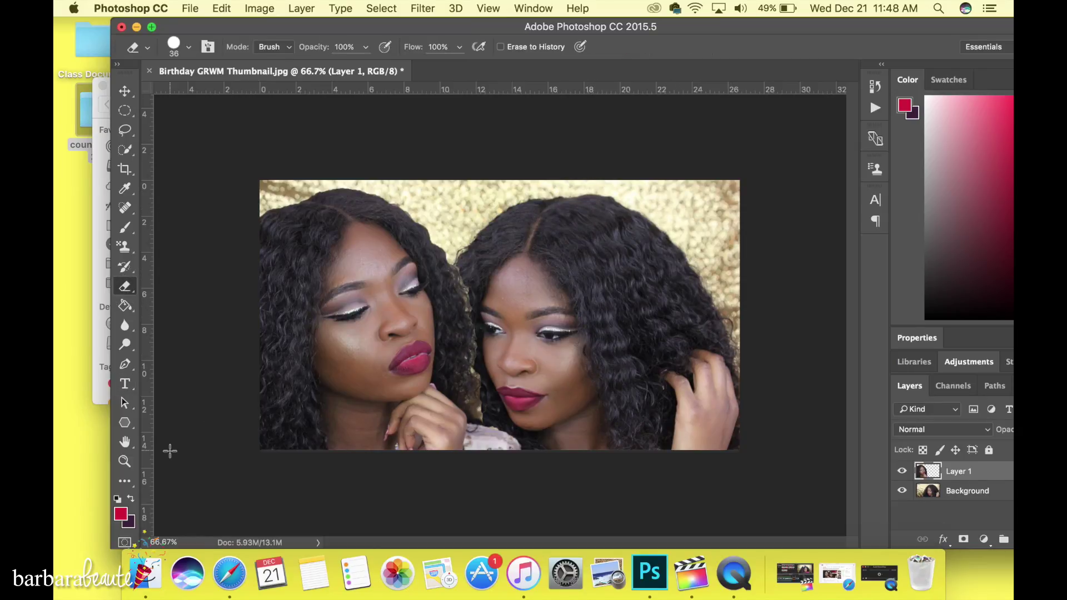
click(125, 383)
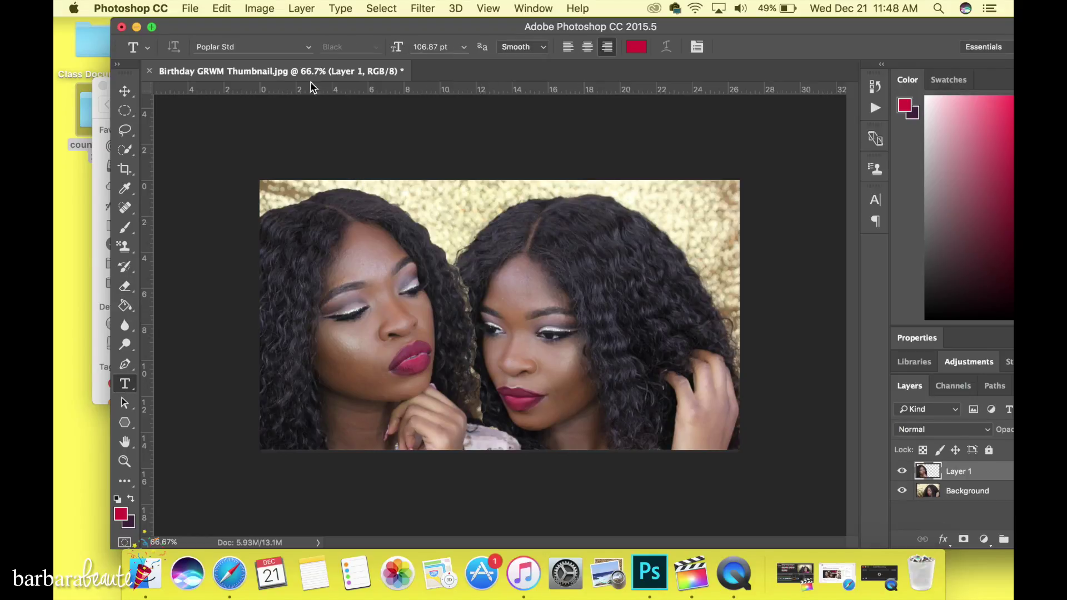
click(300, 48)
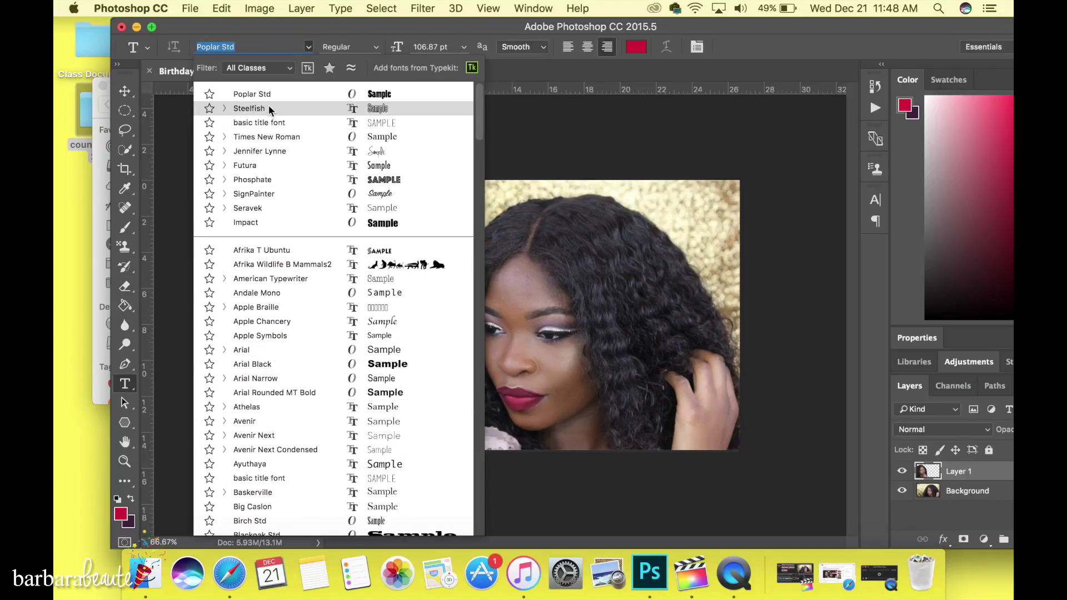
click(260, 151)
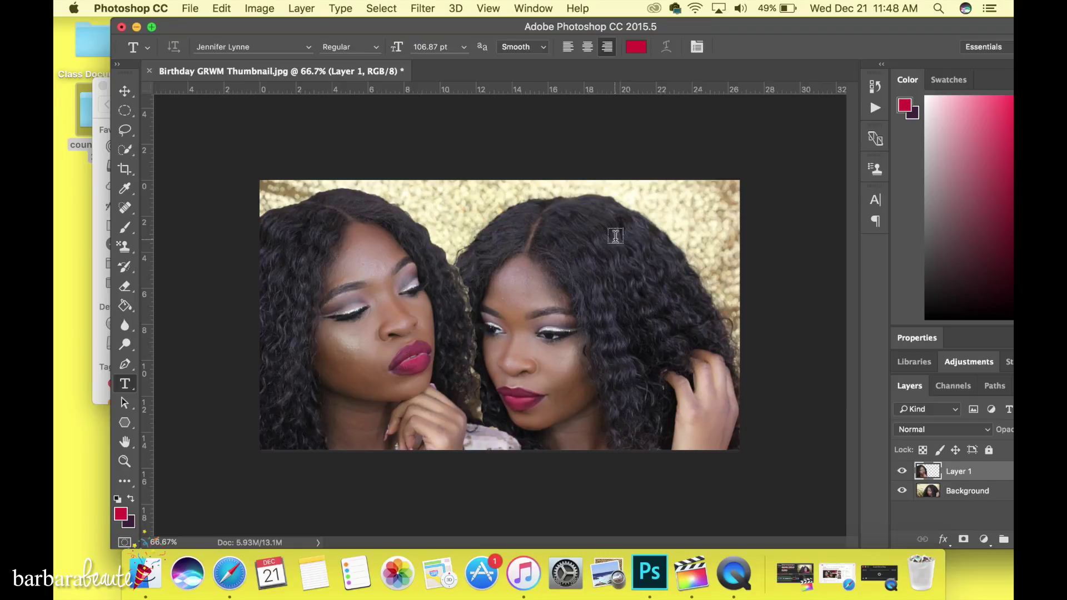
click(609, 224)
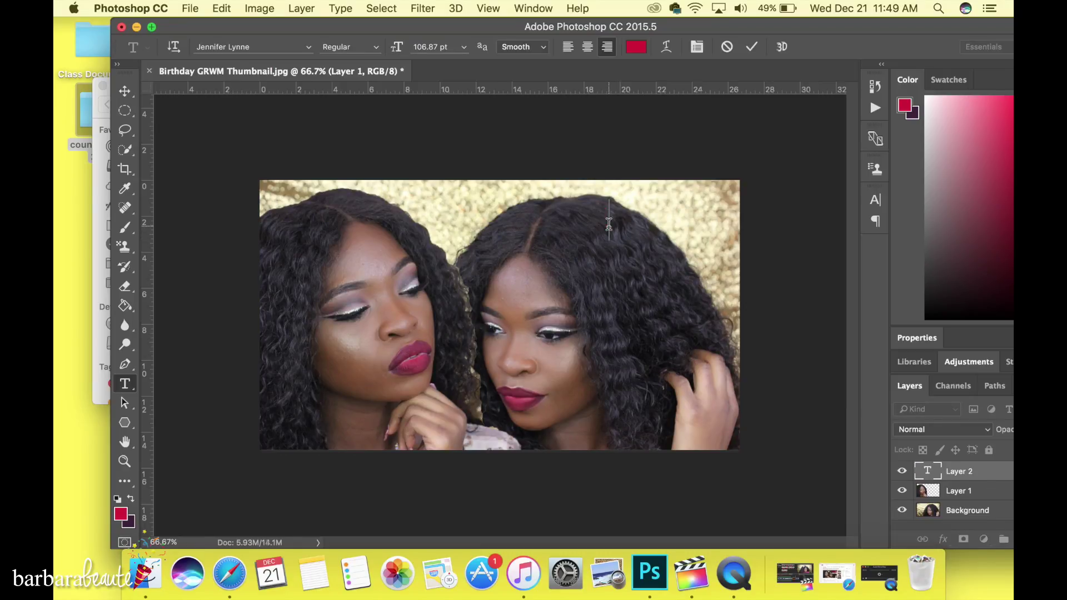
click(308, 47)
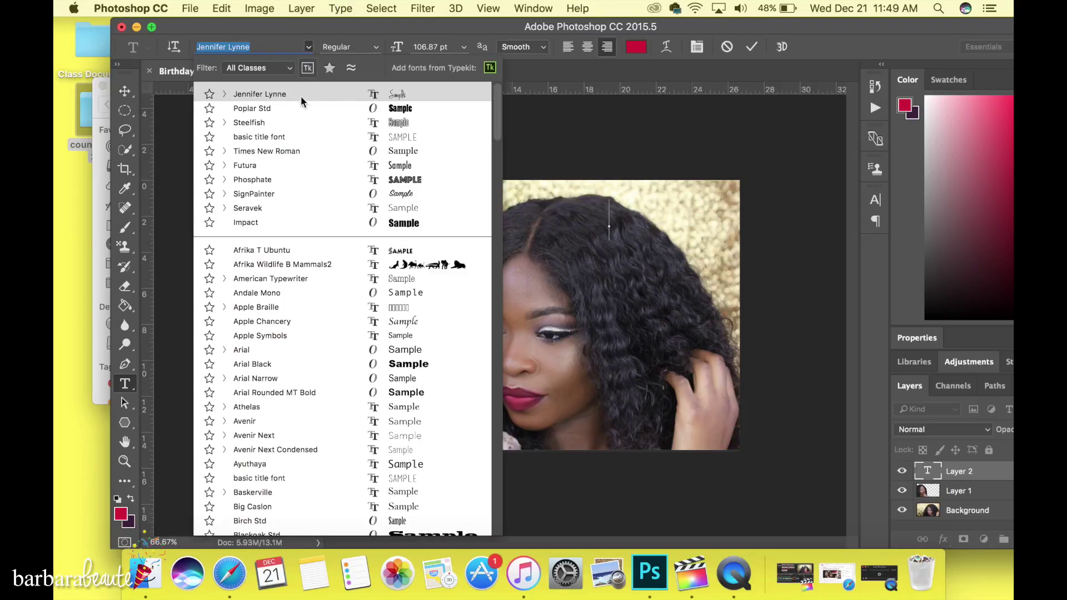
- Type BIRTHDAY / GET READY WITH B in Poplar Std, fixing the M typo, and highlight the text
click(289, 112)
text(B)
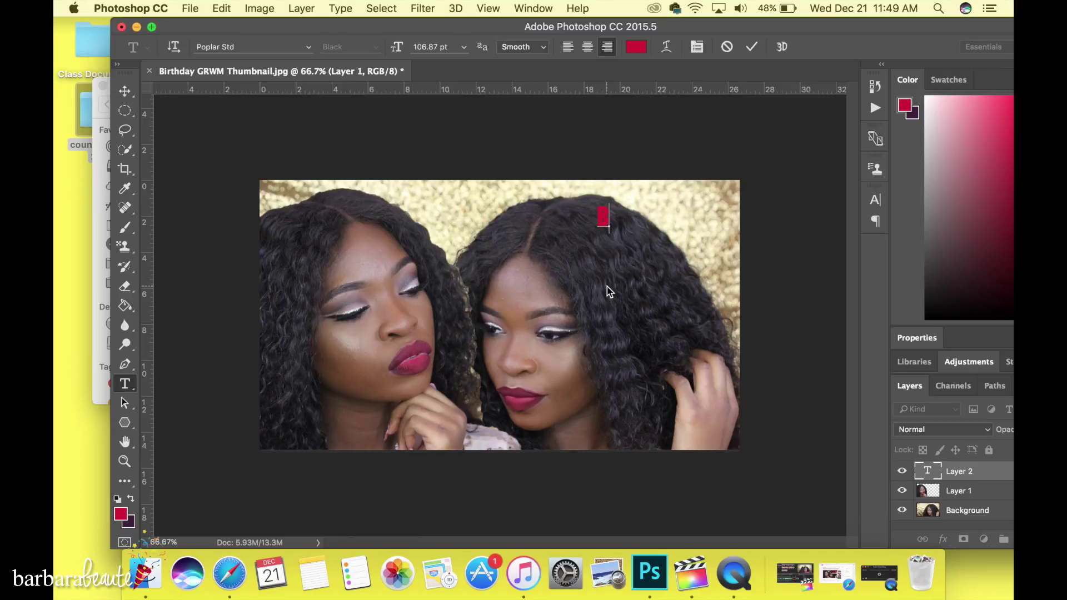
text(IRTHDAY)
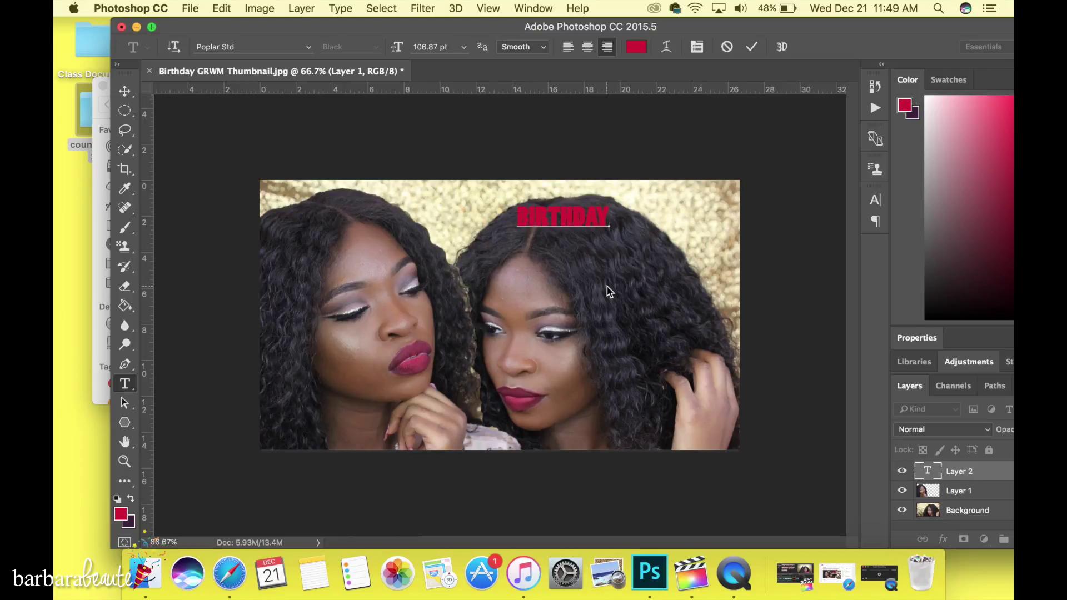
key(Return)
text(GET READY )
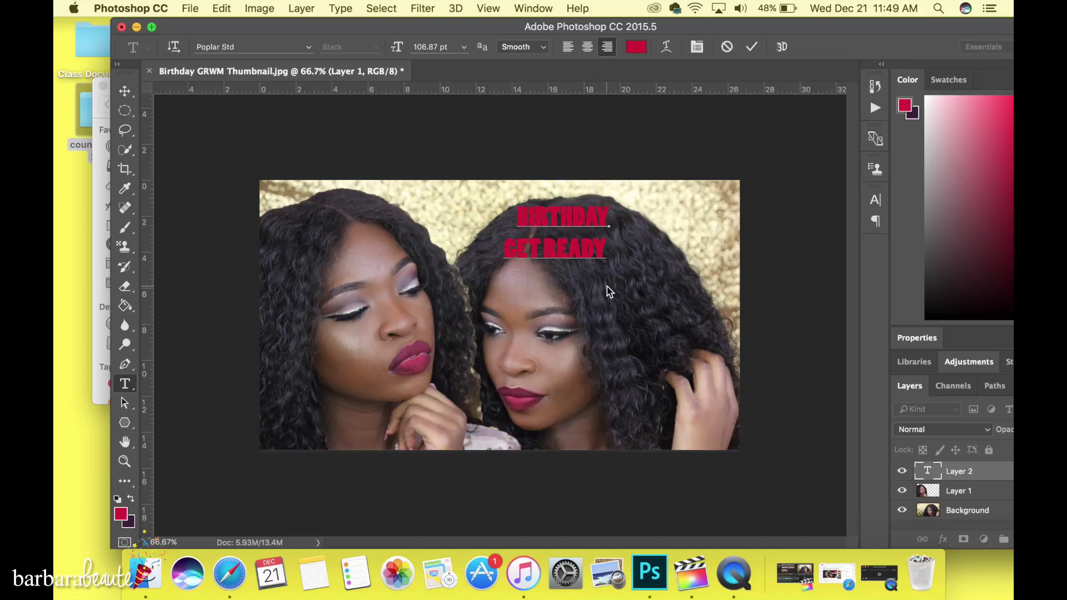
text(WITH ME)
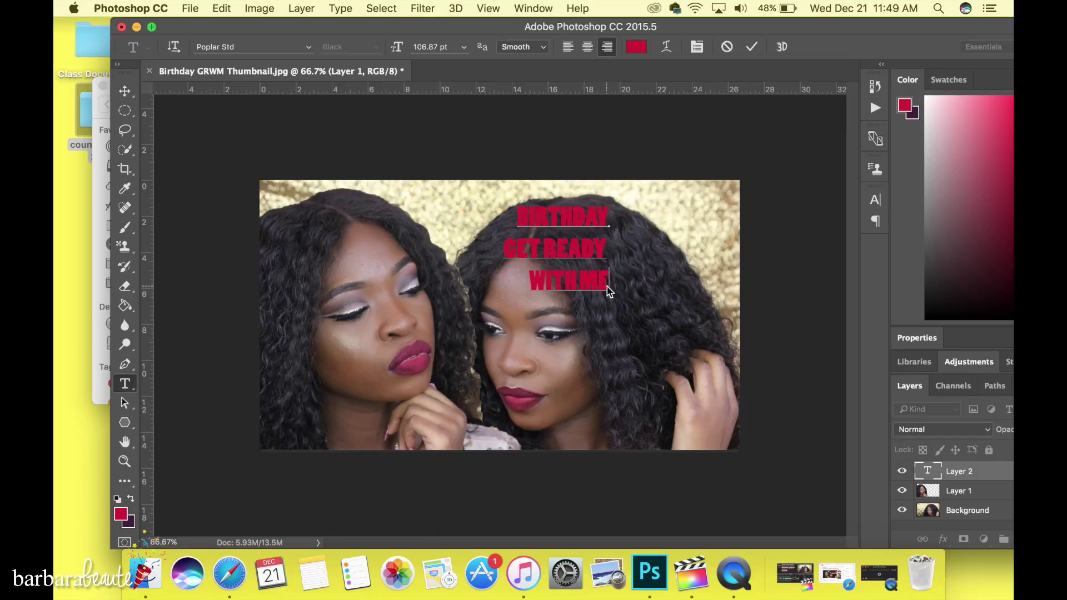
key(BackSpace)
key(BackSpace)
text(B)
text(I)
drag(610, 288, 524, 211)
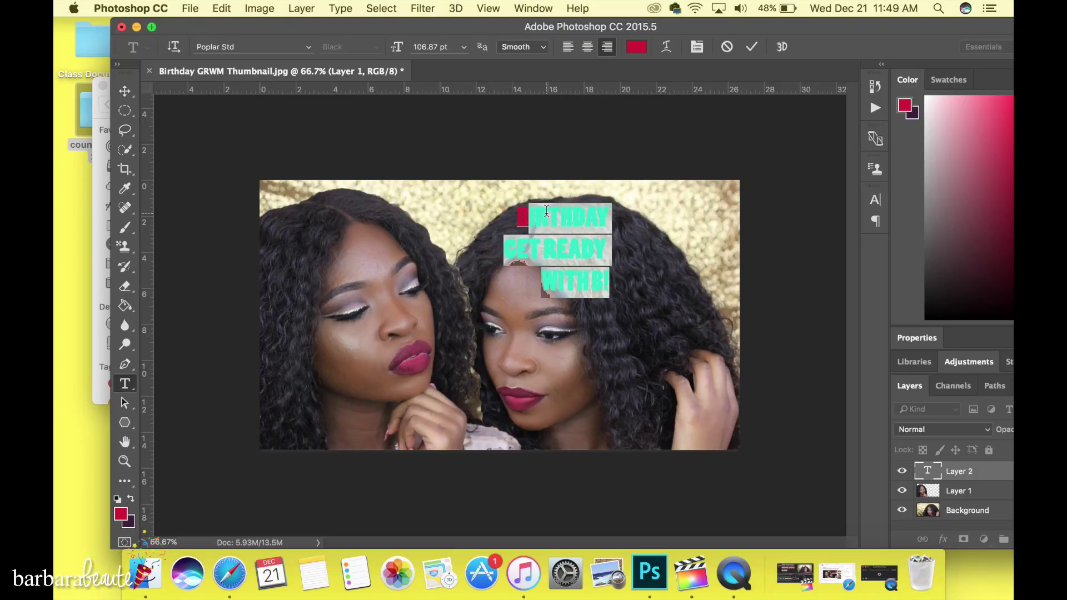
- Scale the red headline up to 172.55 pt in the top-right corner, then select BIRTHDAY
click(523, 222)
click(125, 91)
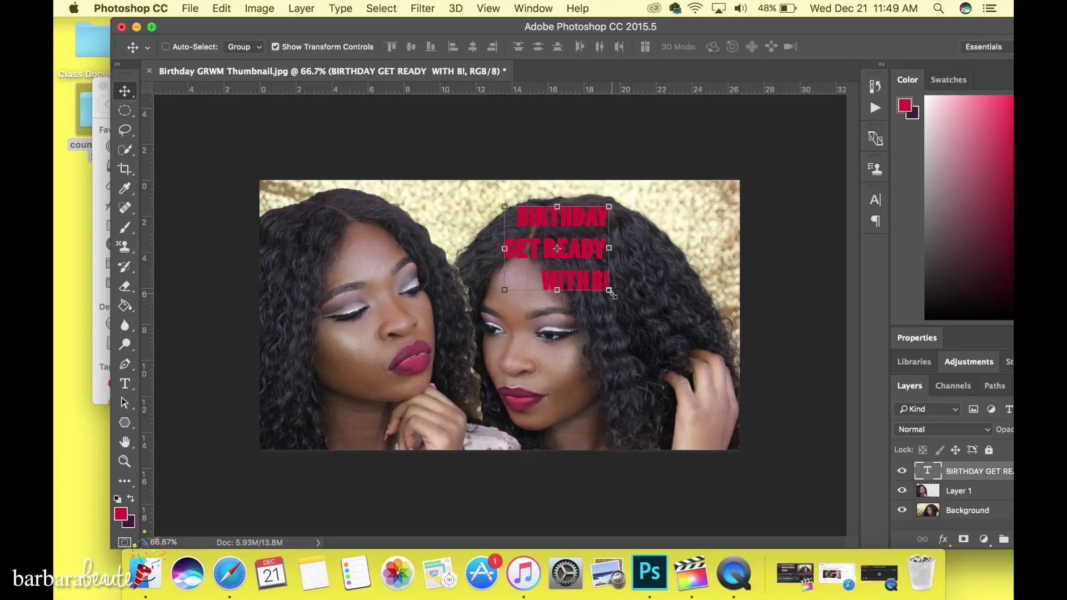
drag(610, 290, 690, 332)
drag(573, 238, 639, 216)
click(800, 48)
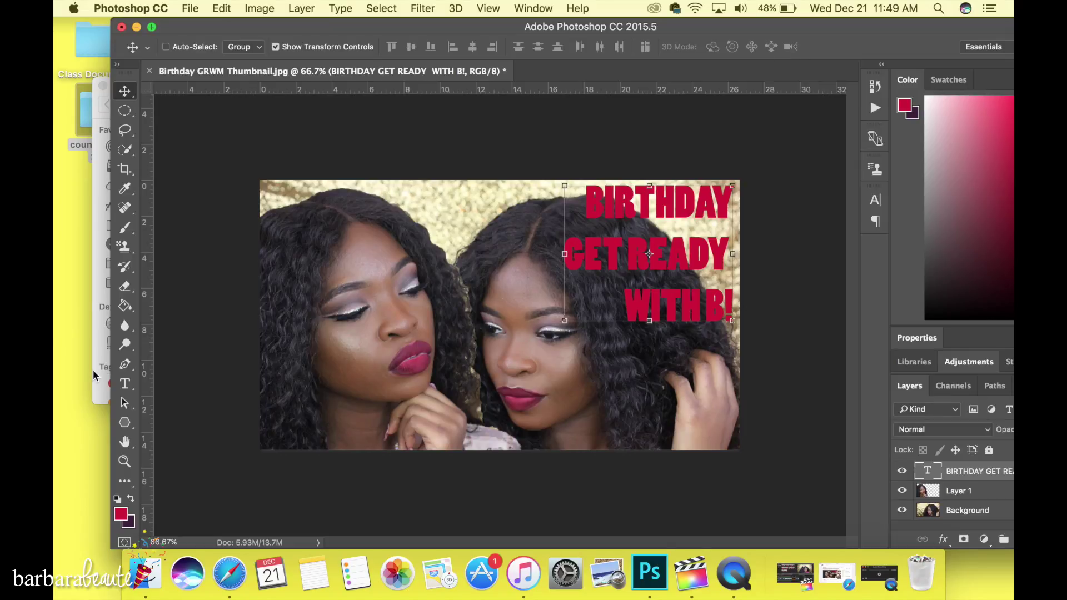
click(126, 384)
drag(724, 198, 592, 198)
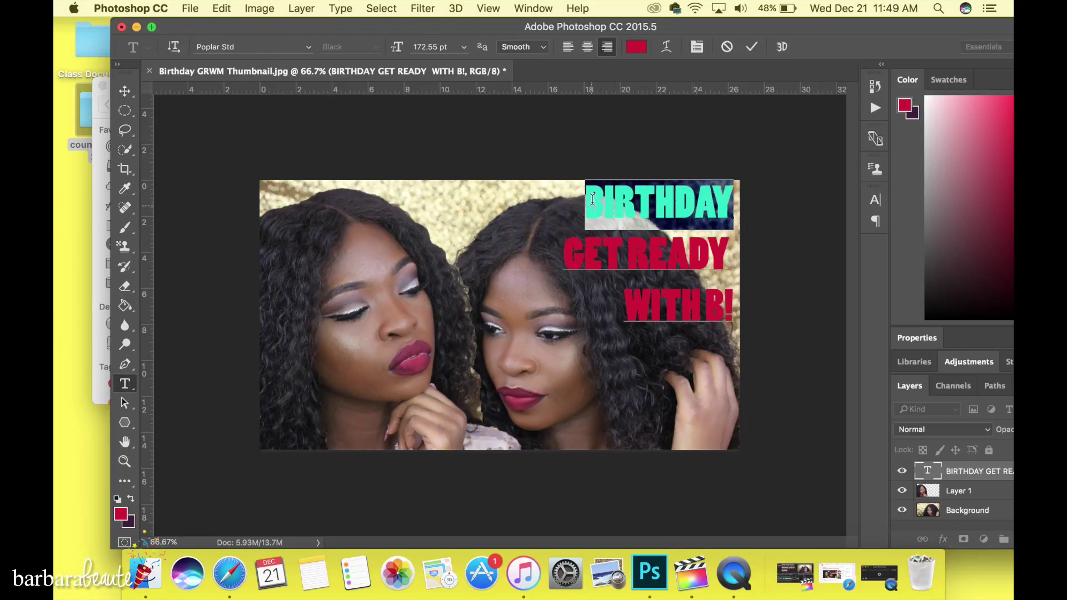
- Recolour the selected word BIRTHDAY pure white and commit the text
click(630, 49)
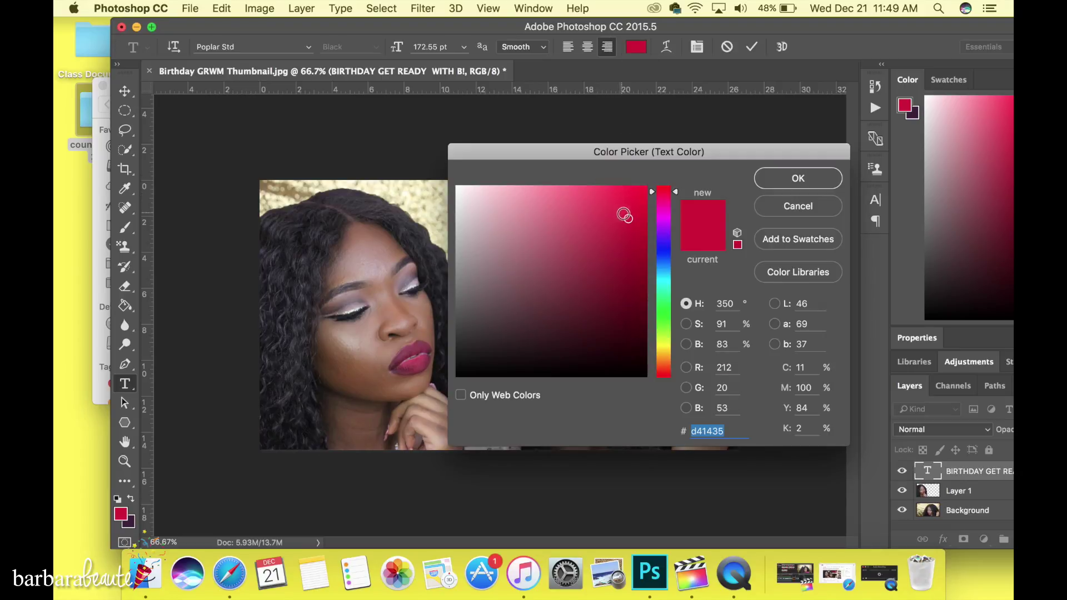
mouse_move(626, 217)
mouse_down()
mouse_move(464, 191)
mouse_move(411, 167)
mouse_up()
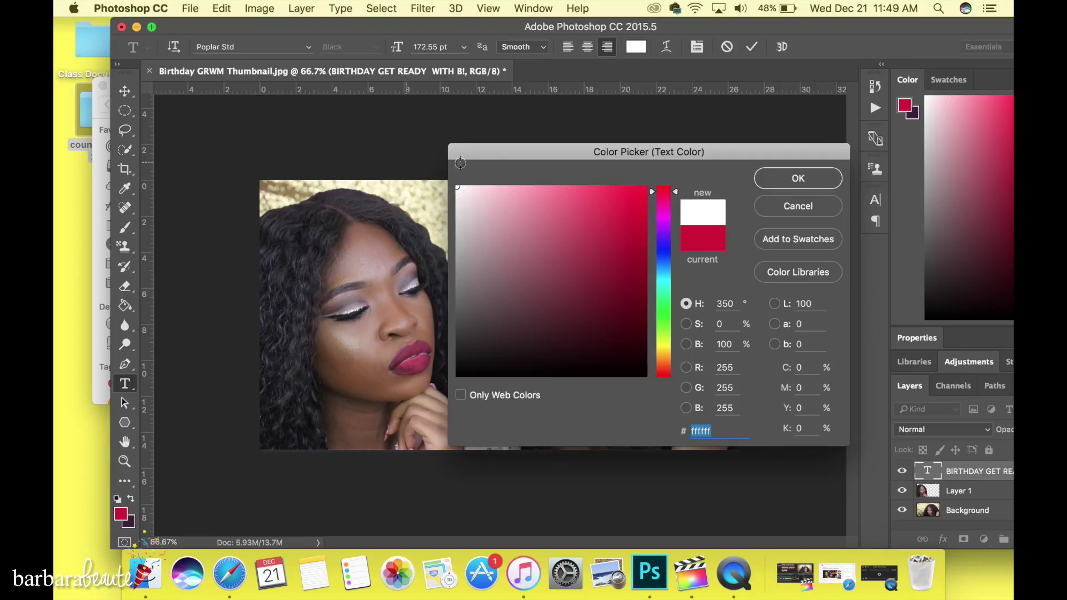
click(771, 185)
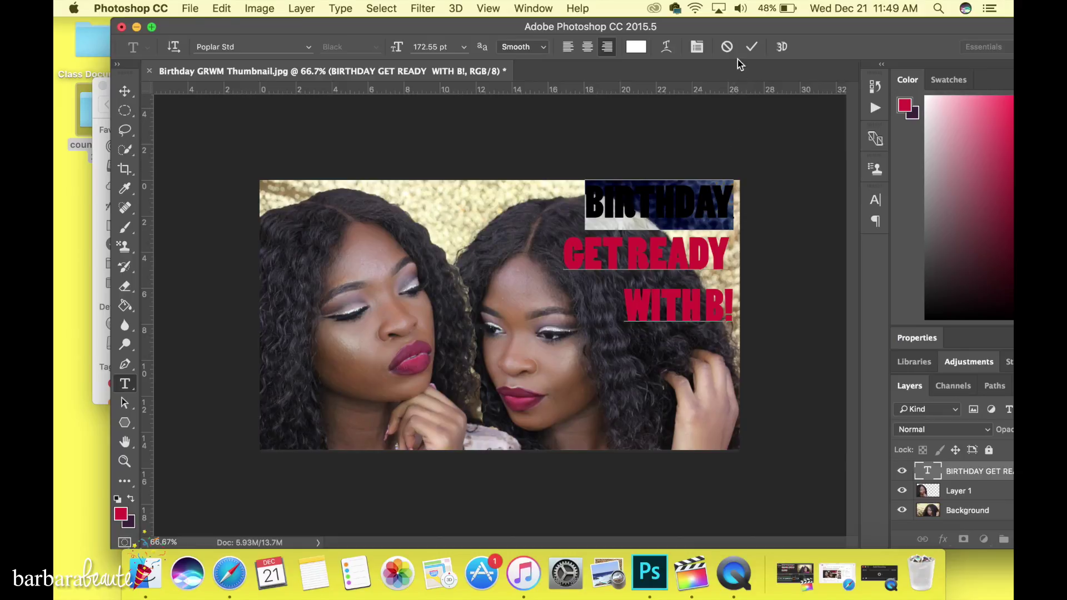
click(750, 48)
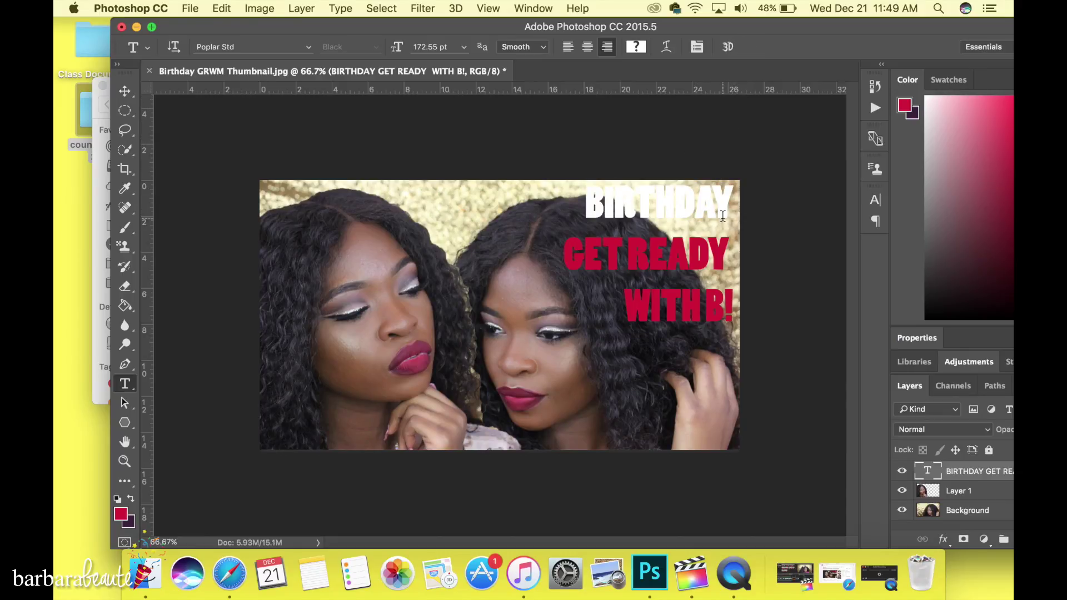
- Add a drop shadow (Multiply, 58% opacity, 3 px distance) to the headline layer
drag(582, 200, 717, 359)
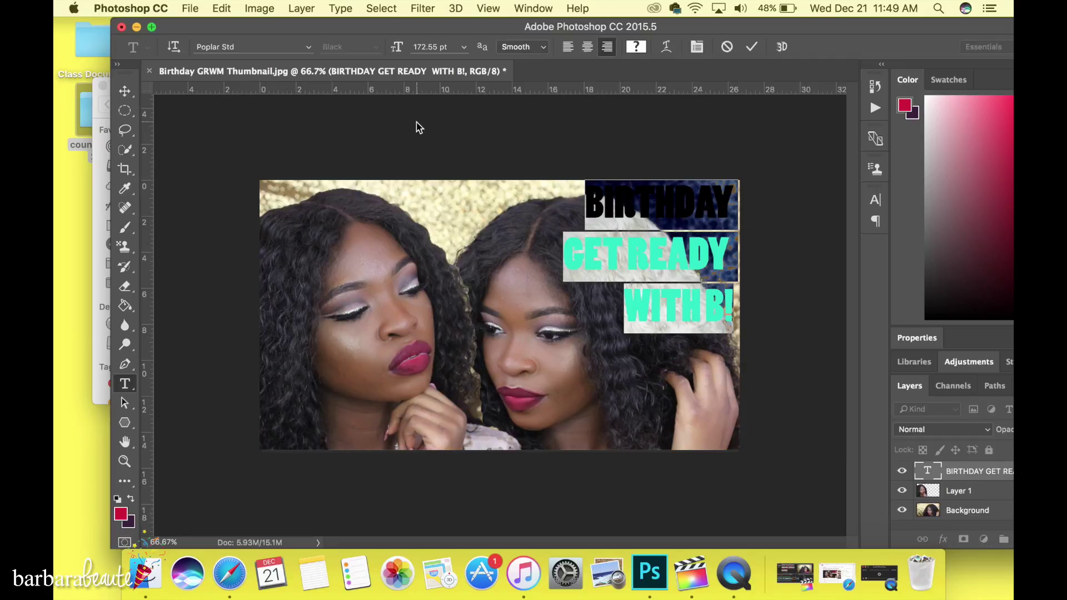
click(308, 9)
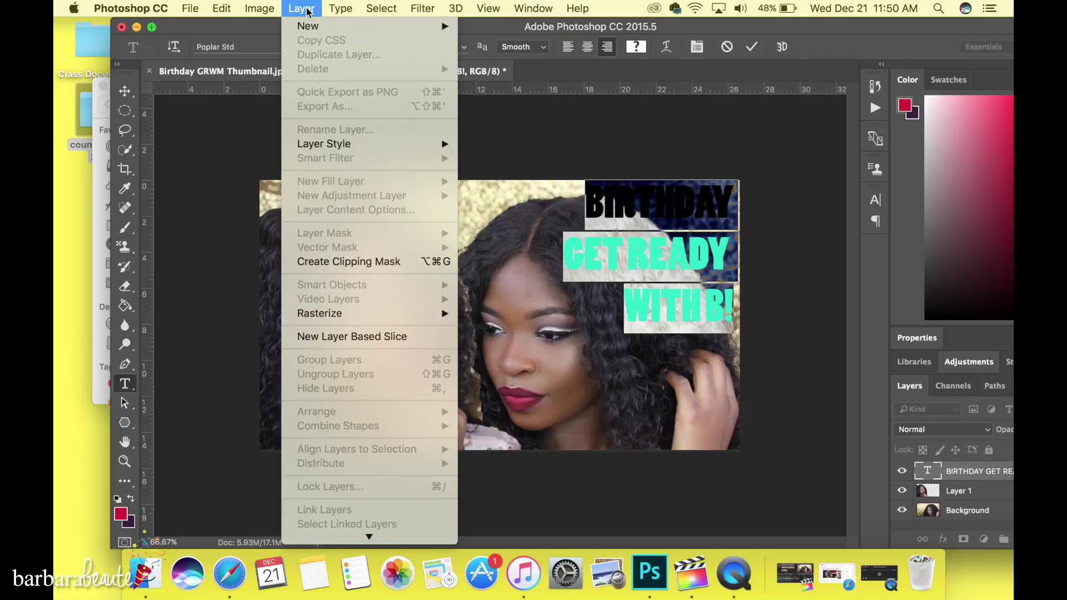
mouse_move(365, 13)
mouse_move(315, 14)
mouse_move(324, 143)
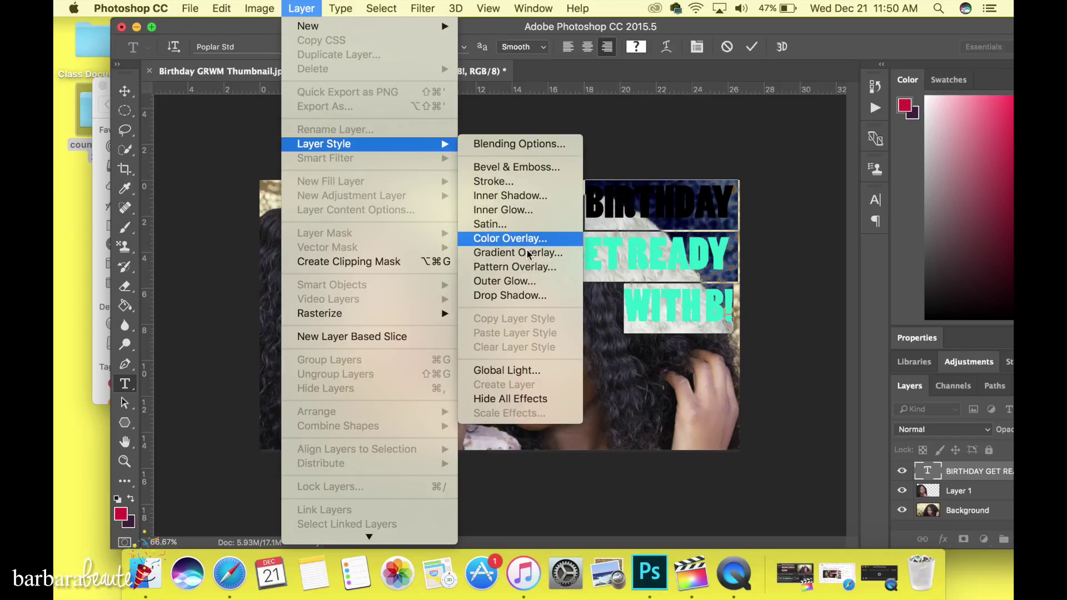
click(511, 295)
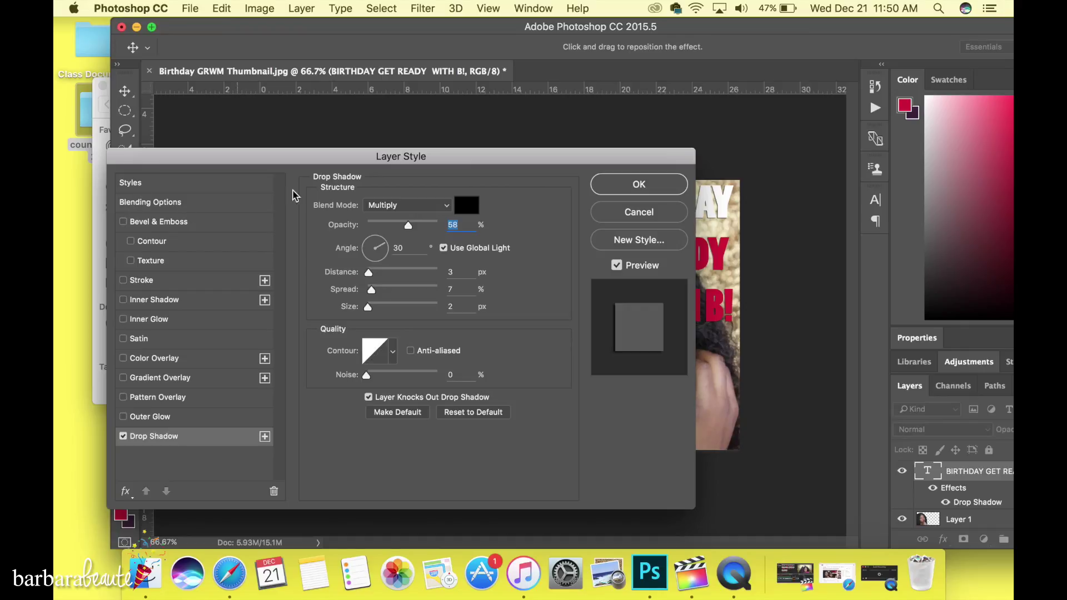
drag(359, 154, 209, 159)
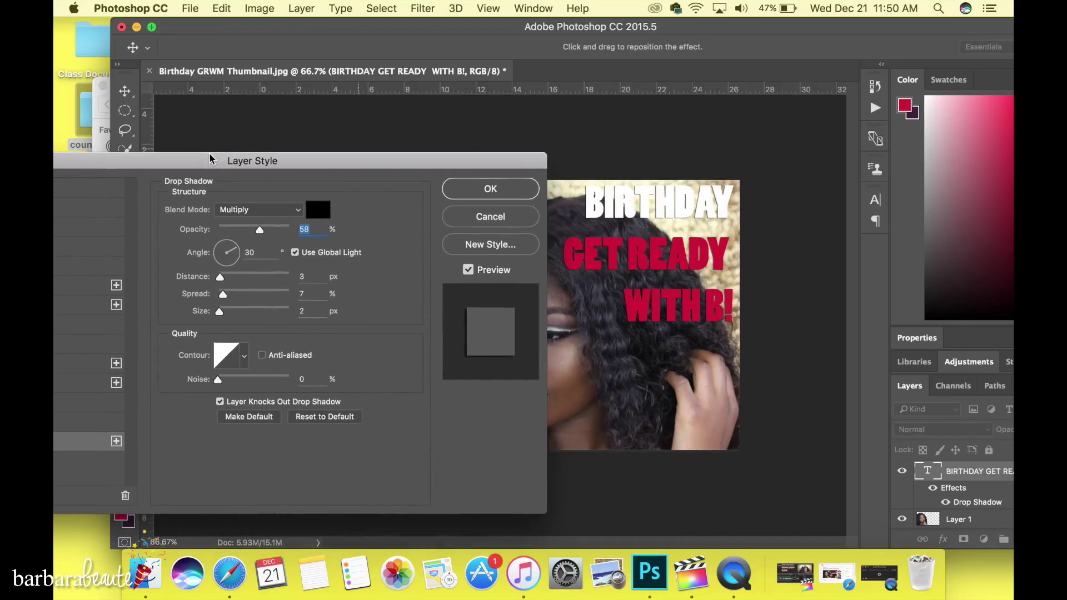
click(474, 191)
drag(580, 204, 737, 204)
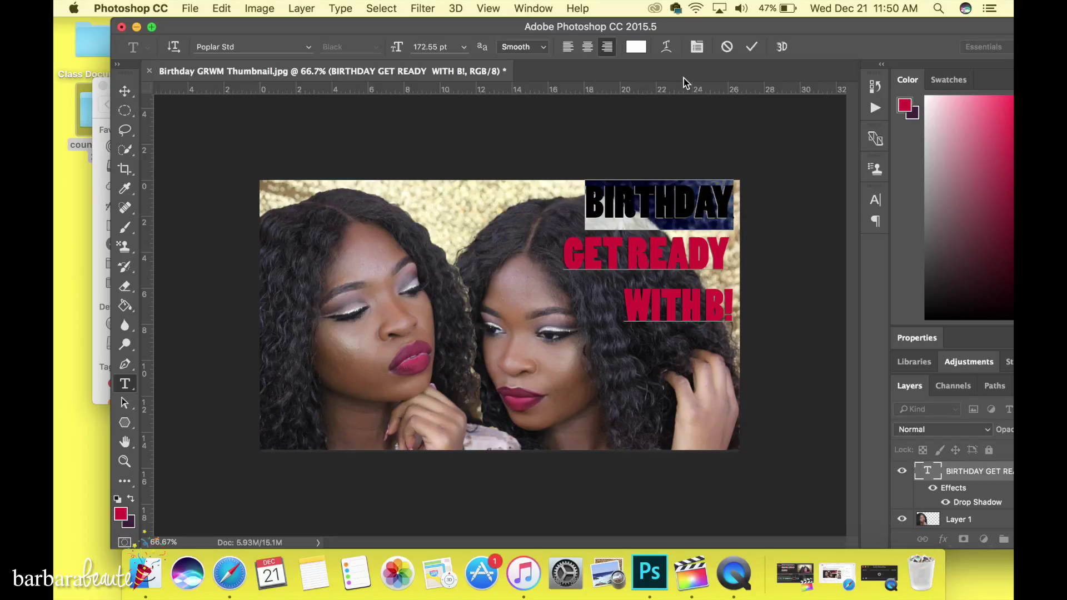
- Recolour the word BIRTHDAY red
click(120, 513)
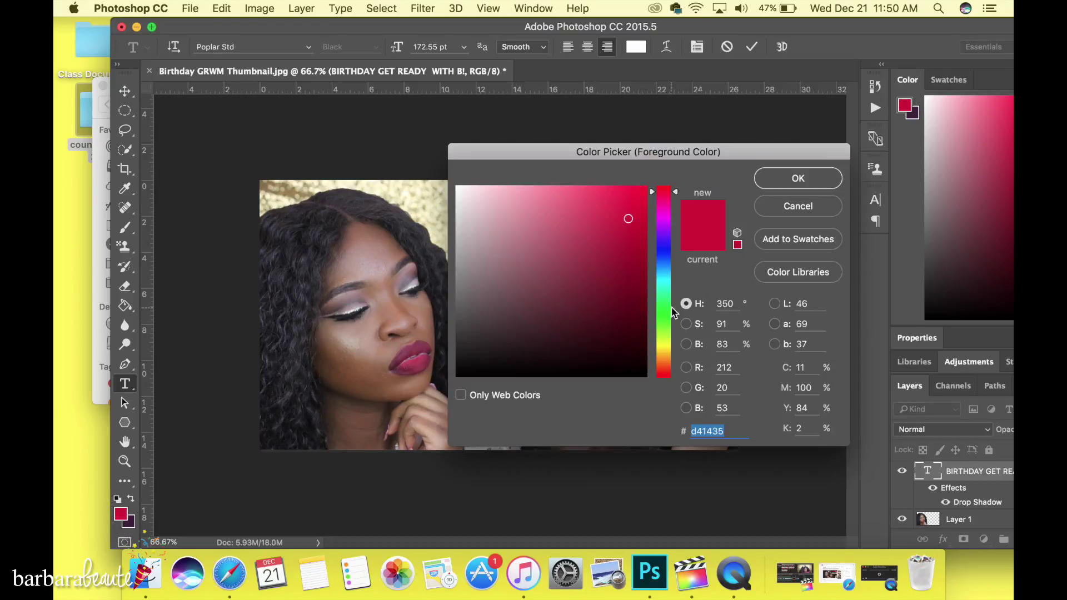
click(780, 183)
click(697, 231)
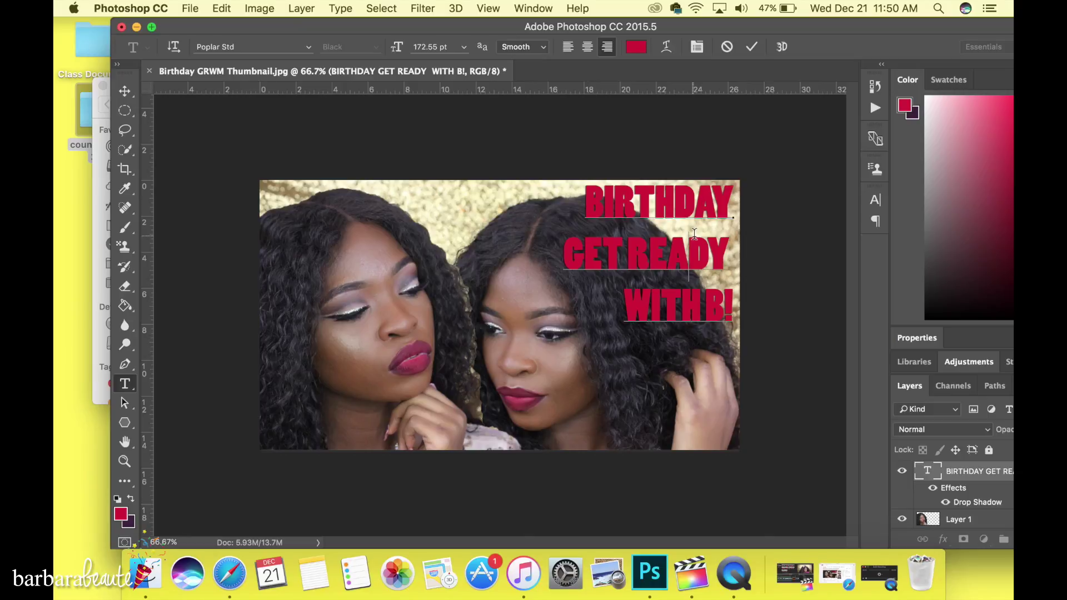
- Make the GET READY line white (ffffff) and commit the headline text
drag(730, 245, 488, 262)
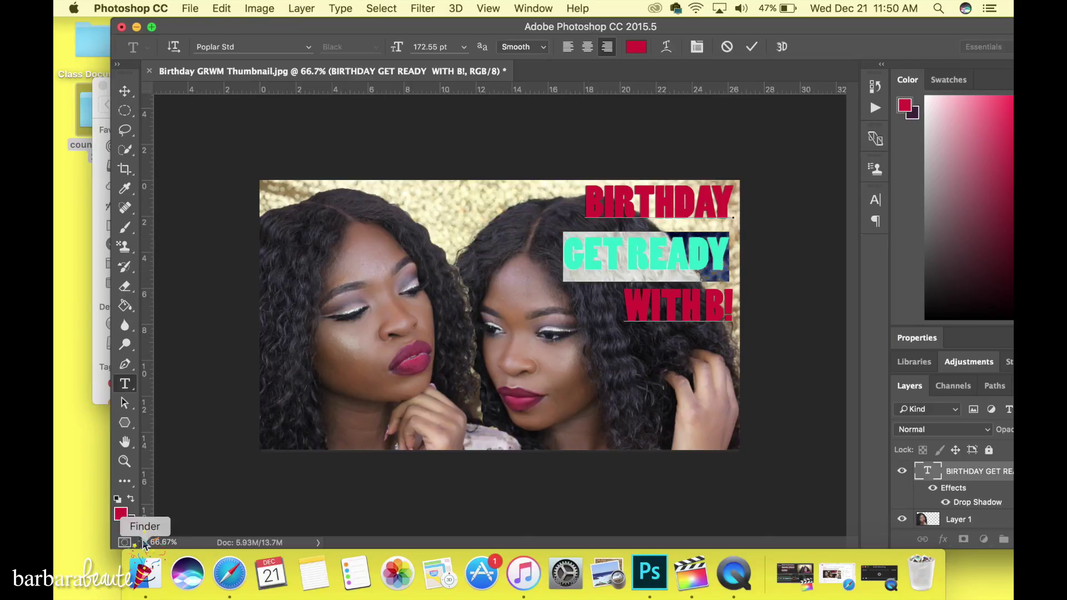
click(121, 514)
mouse_move(628, 219)
mouse_down()
mouse_move(382, 152)
mouse_move(387, 138)
mouse_up()
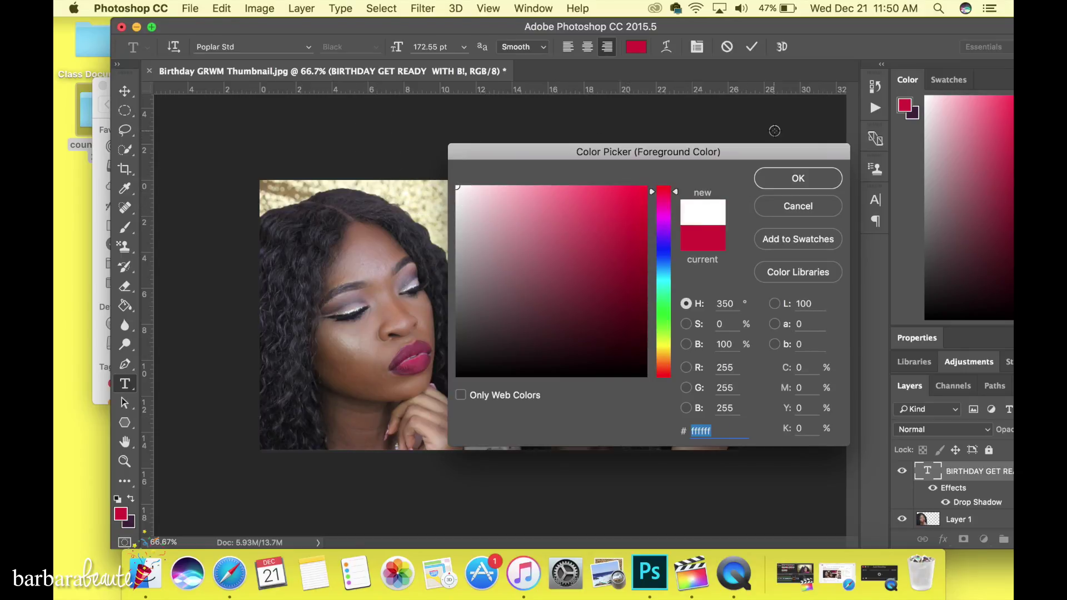
click(785, 177)
click(679, 242)
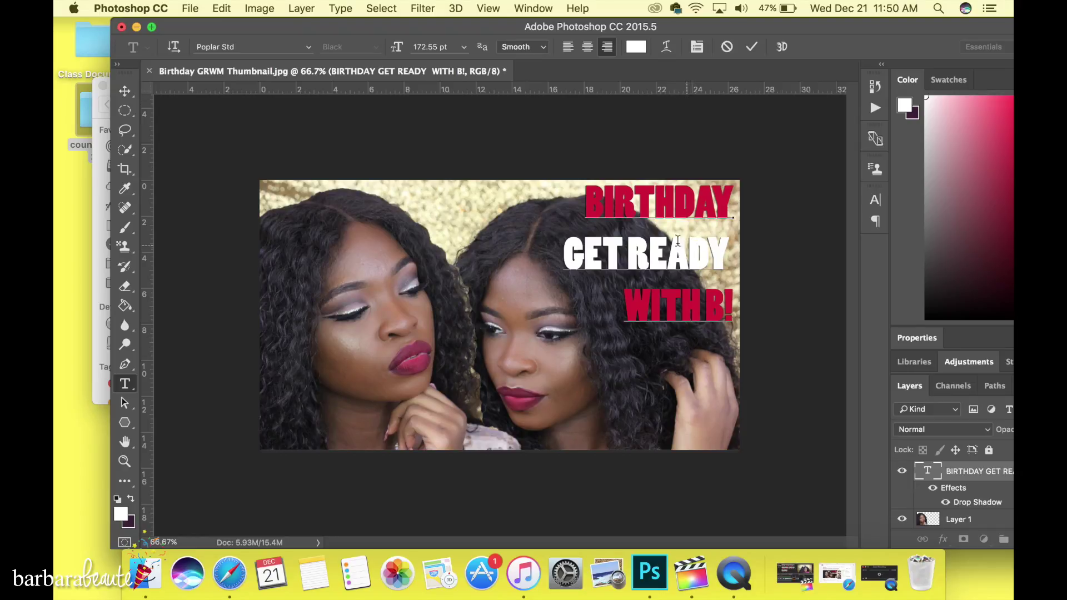
click(752, 48)
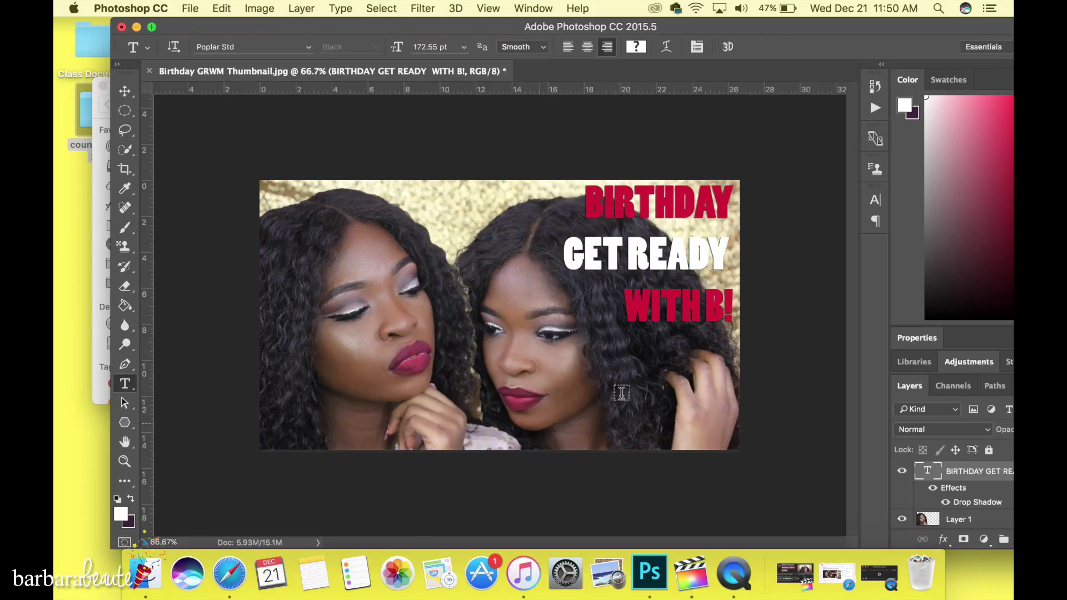
drag(255, 22, 217, 23)
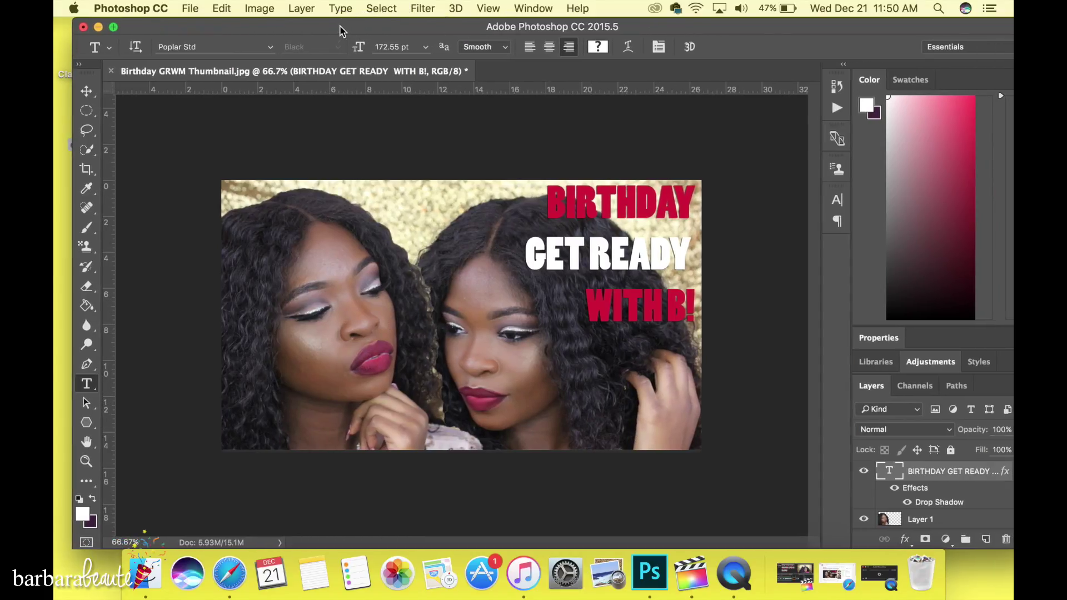
click(191, 9)
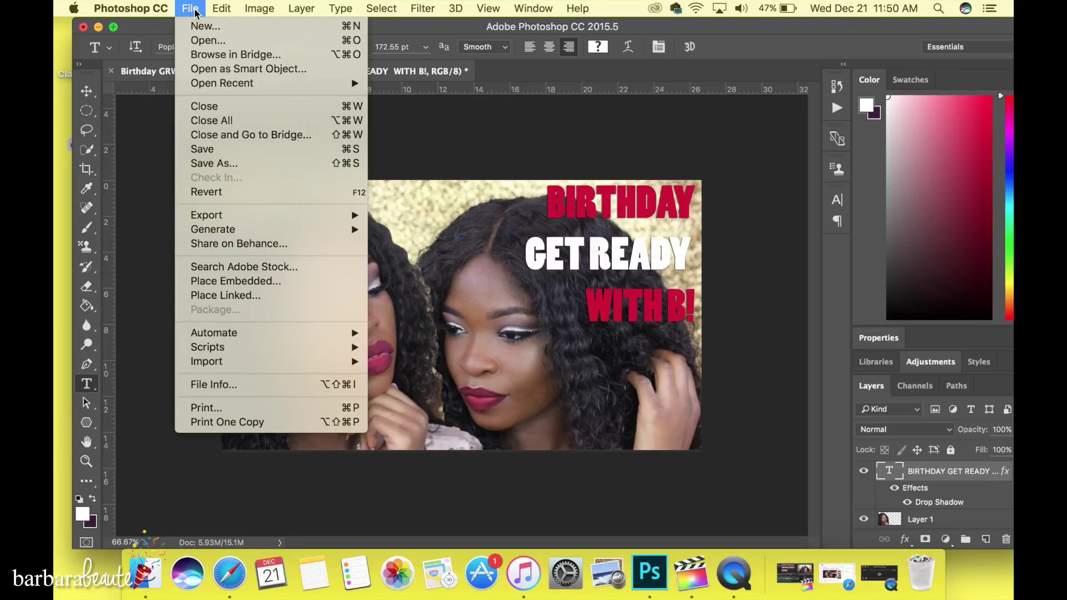
mouse_move(219, 84)
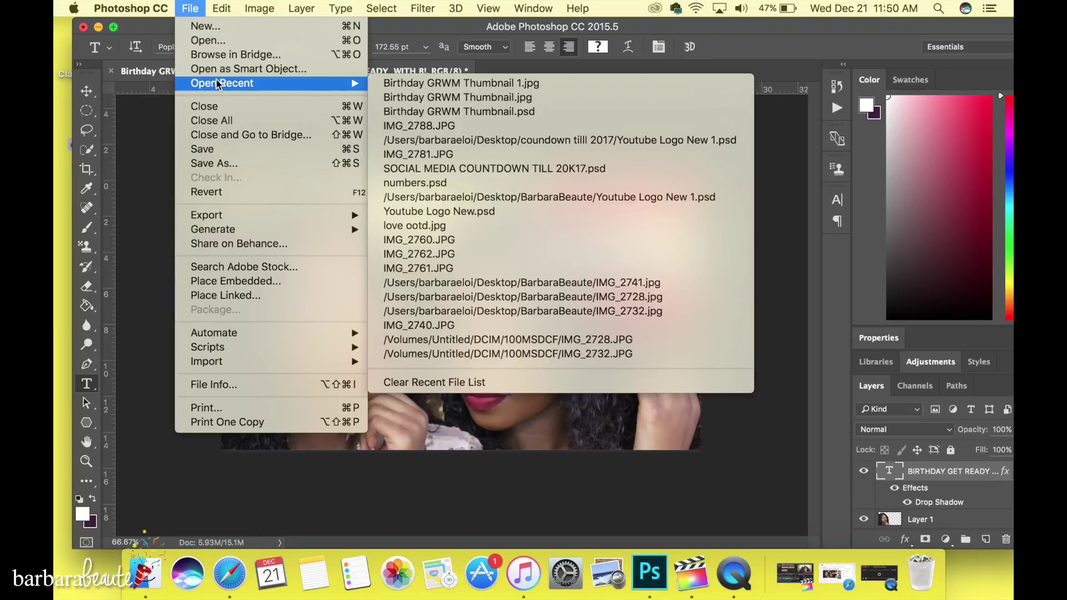
click(428, 88)
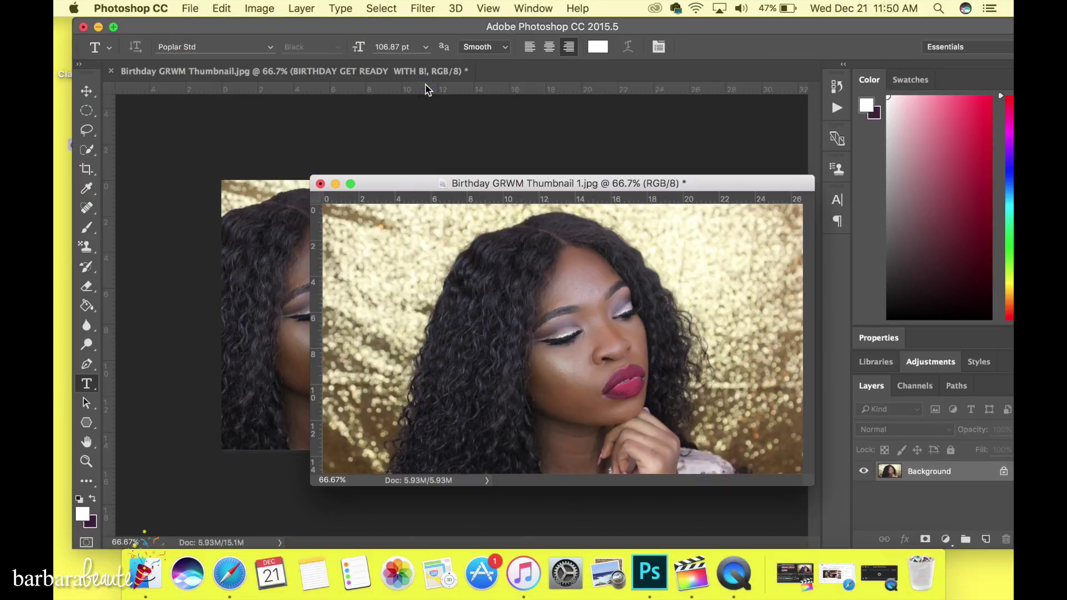
drag(395, 184, 306, 173)
click(232, 174)
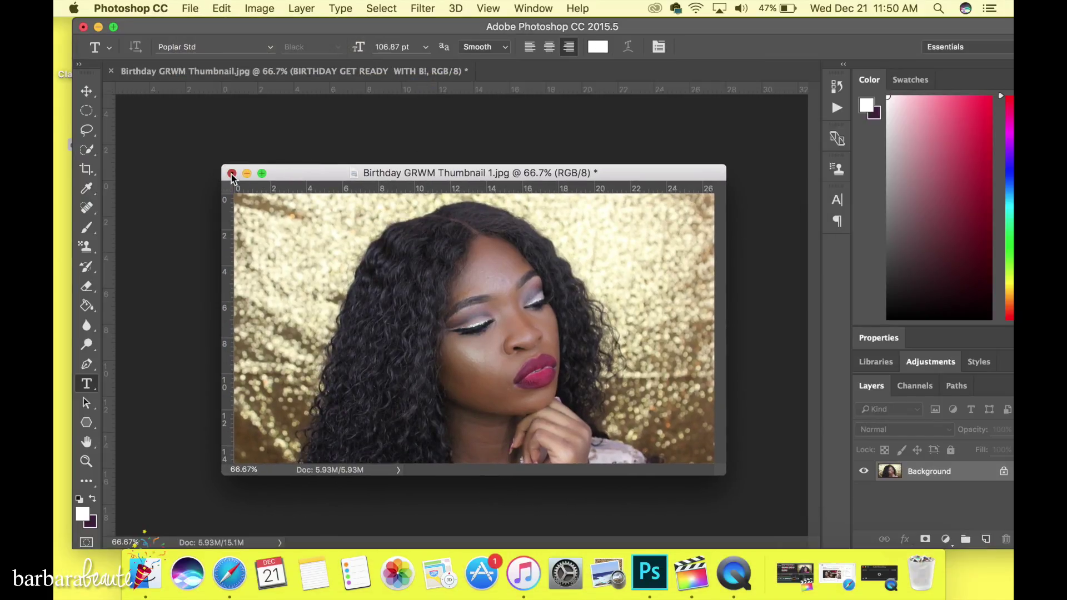
click(482, 214)
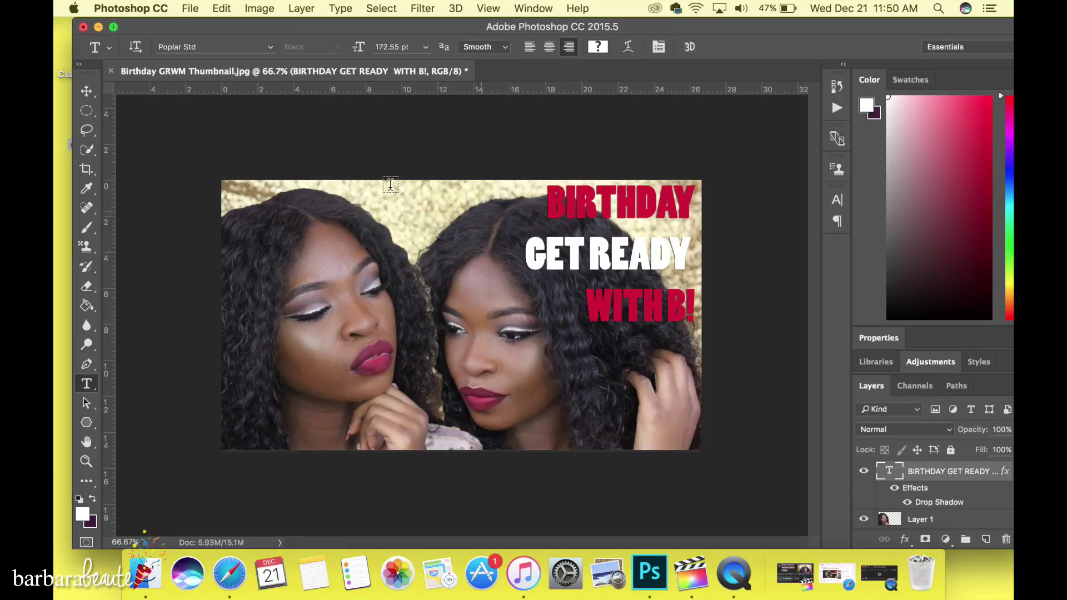
click(190, 8)
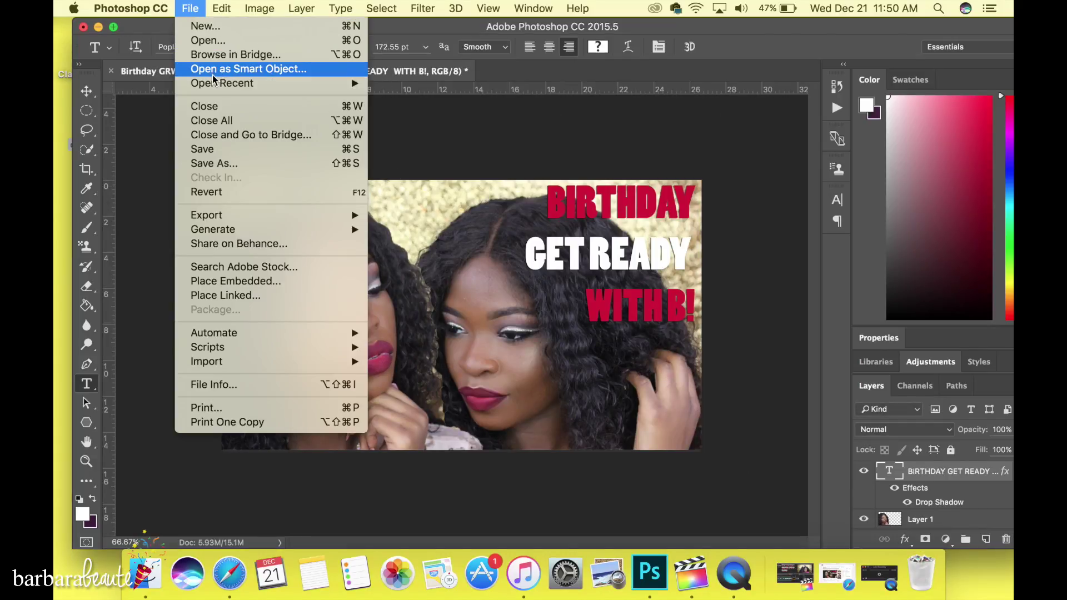
- Open Birthday GRWM Thumbnail.psd from recent files, then return to the thumbnail JPEG tab
mouse_move(218, 84)
click(459, 116)
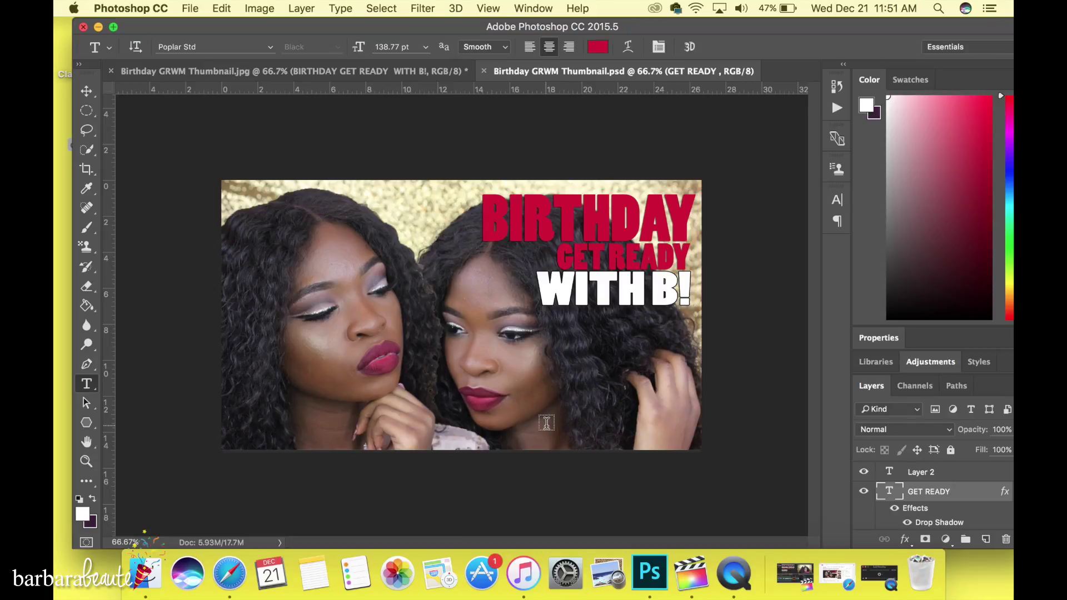
click(364, 74)
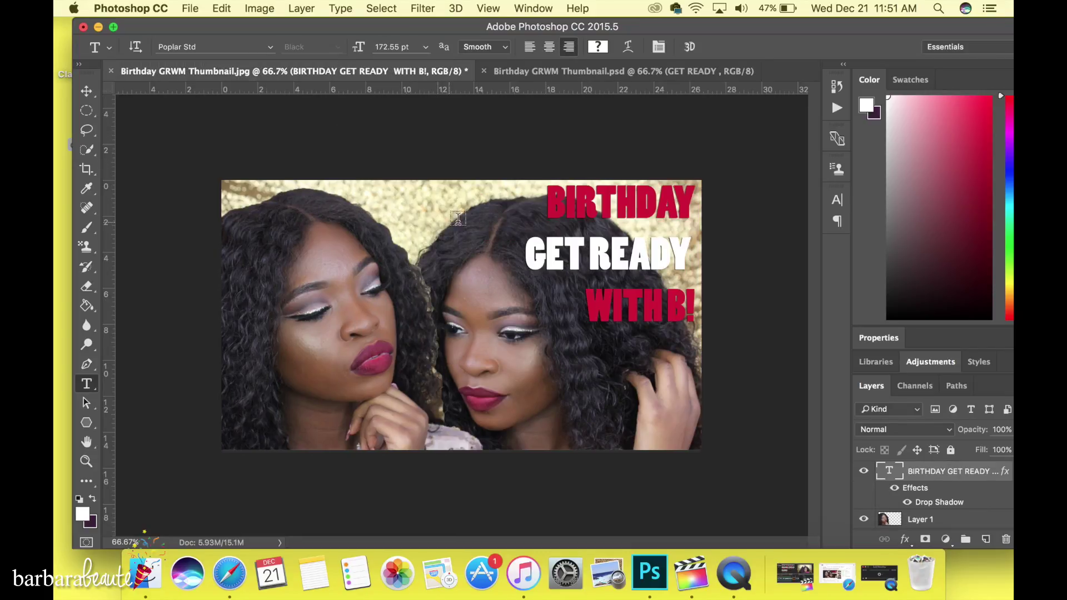
click(195, 9)
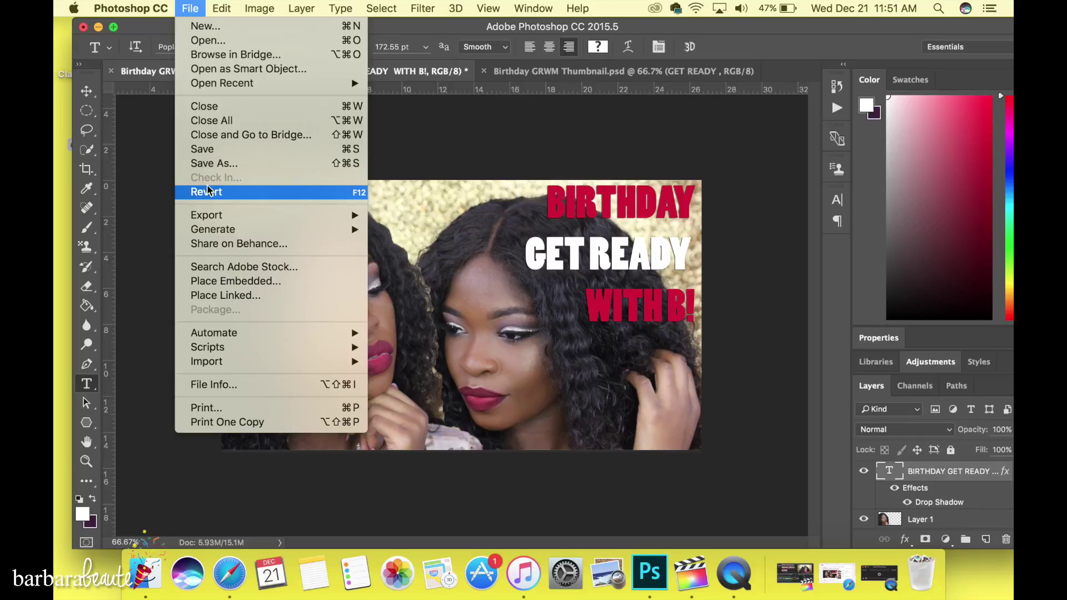
mouse_move(341, 7)
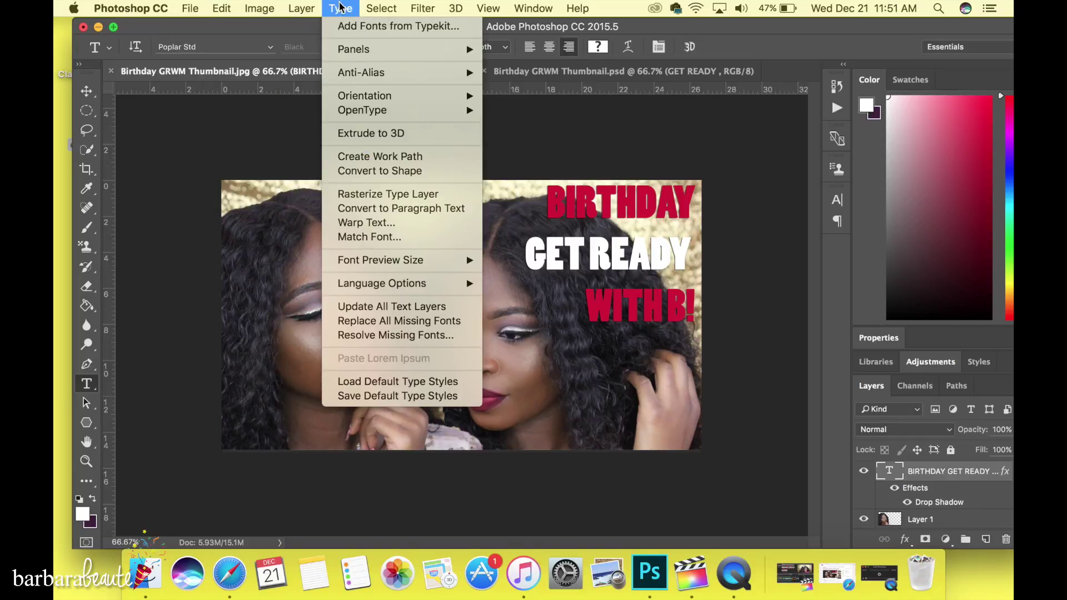
mouse_move(259, 12)
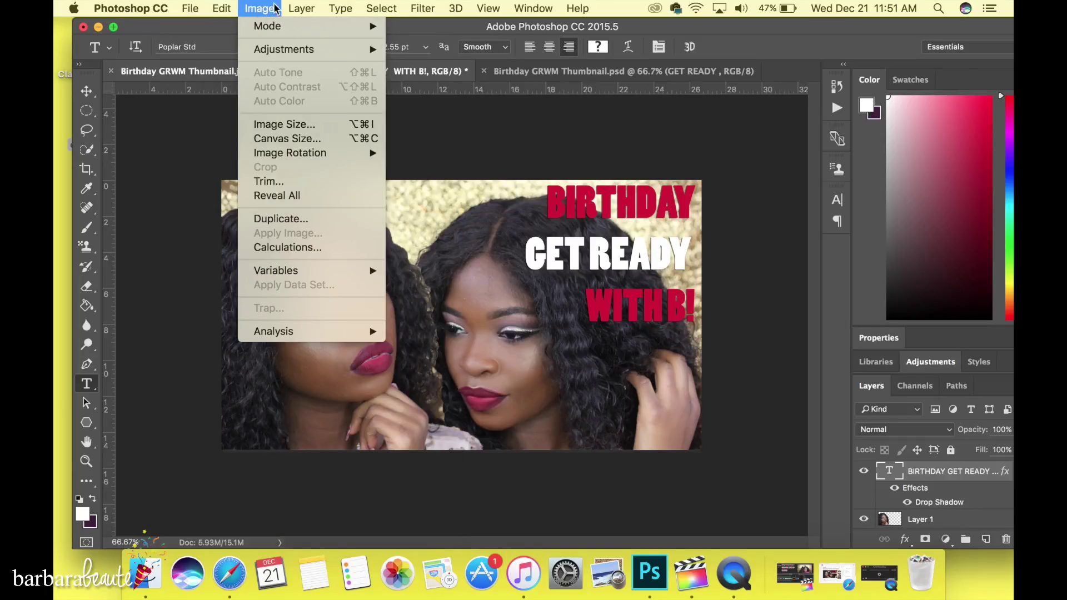
mouse_move(293, 12)
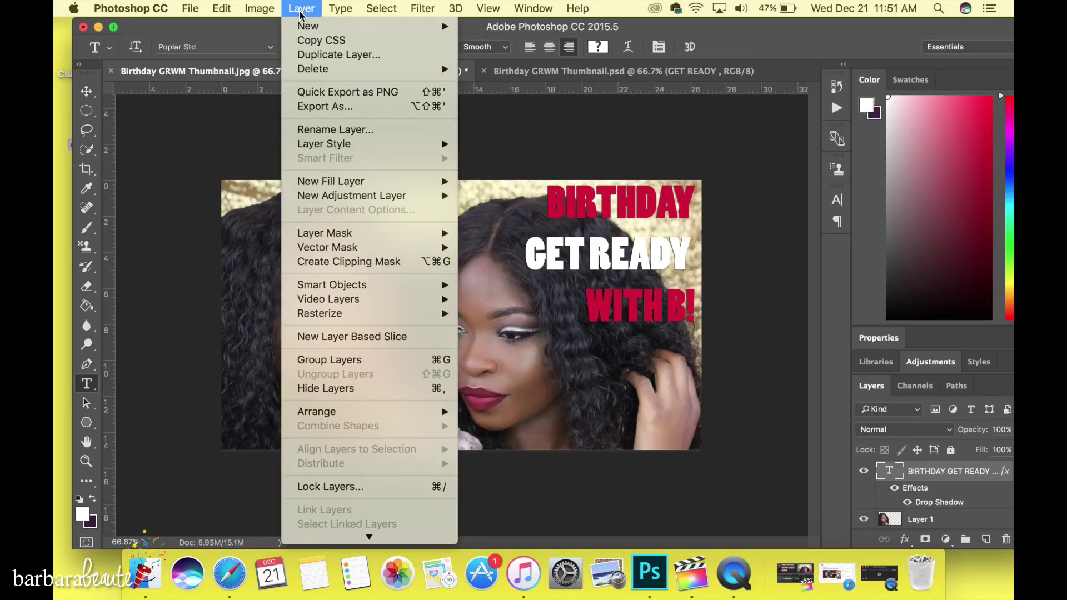
mouse_move(367, 537)
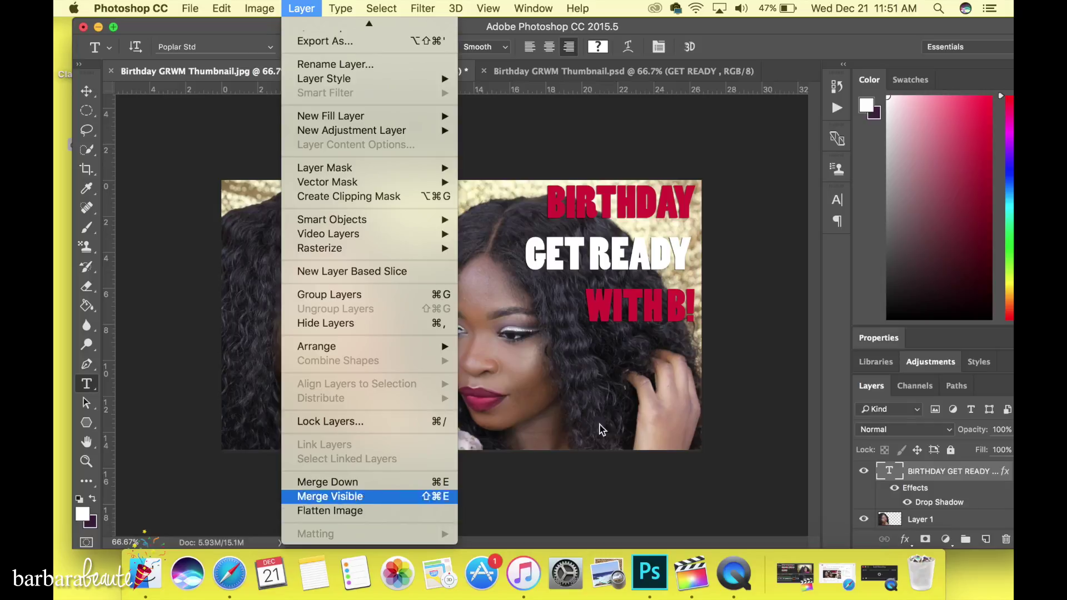
click(826, 20)
drag(827, 22, 790, 22)
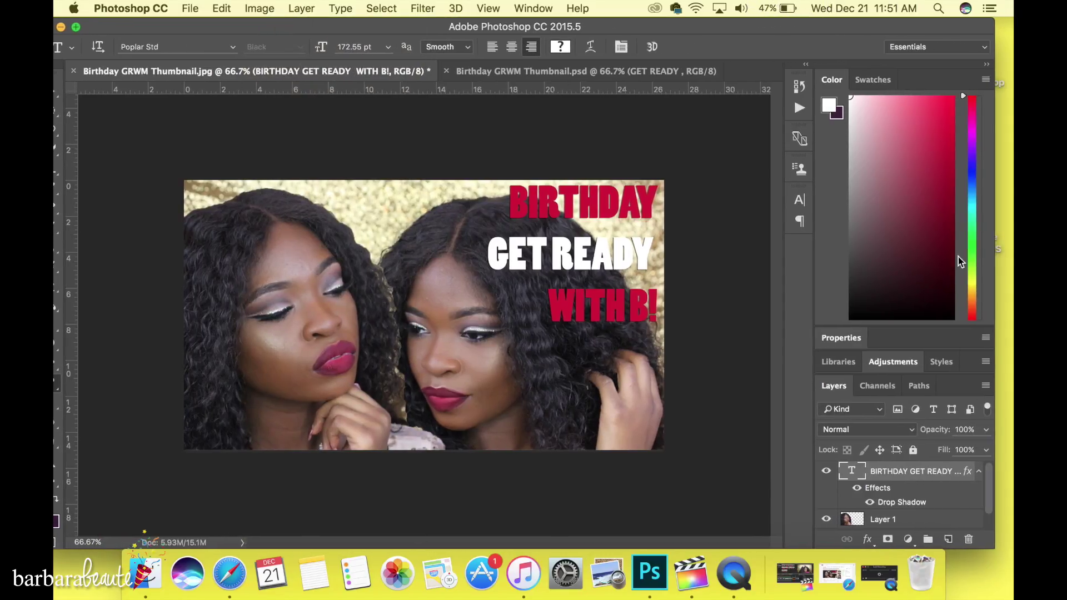
click(222, 9)
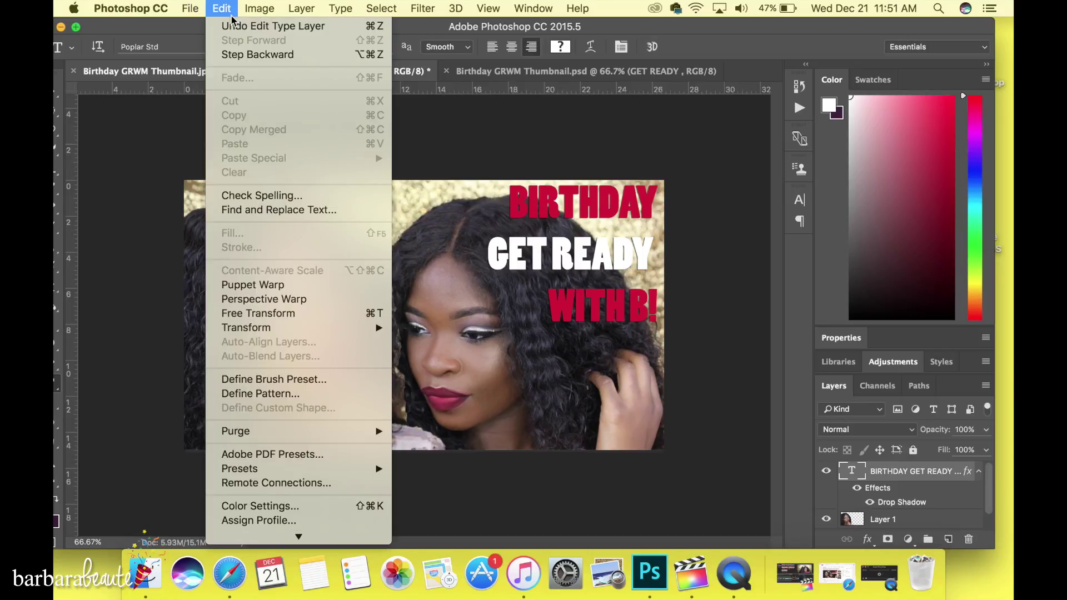
mouse_move(351, 547)
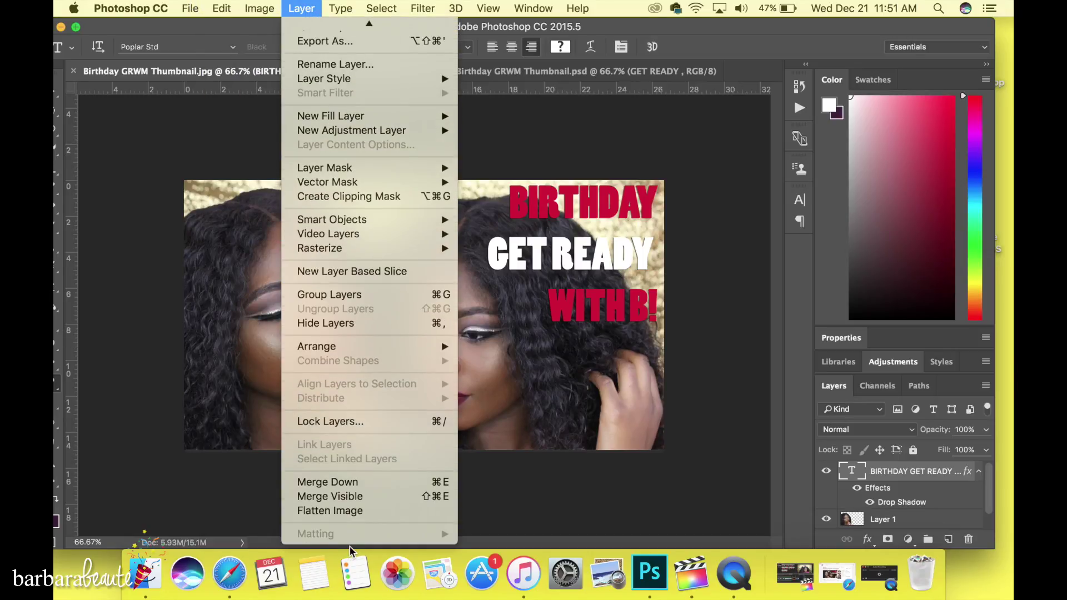
click(990, 492)
scroll(986, 517, down, 1)
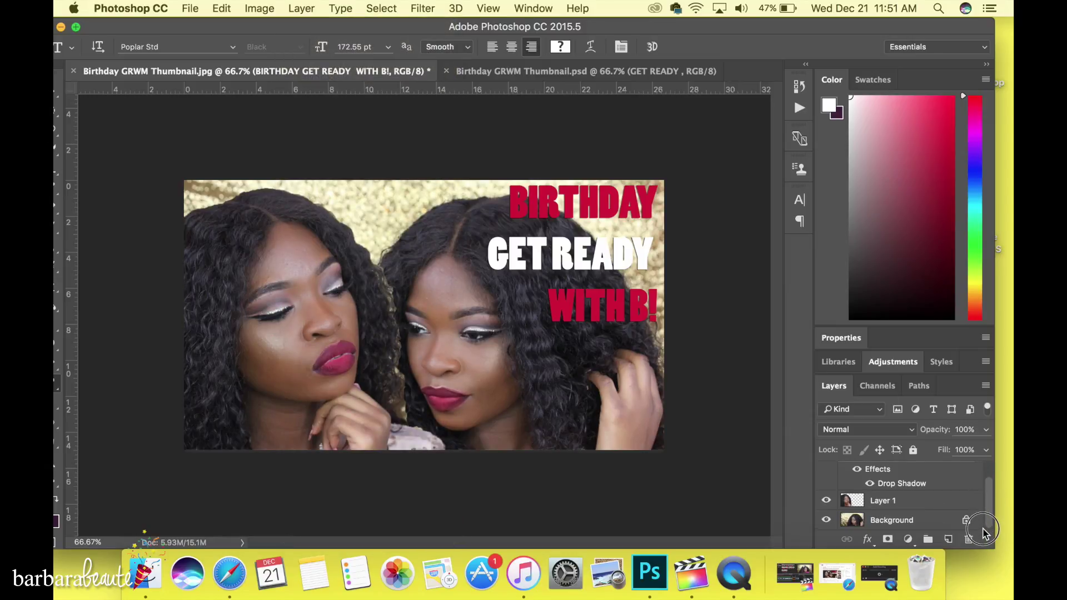
scroll(983, 519, up, 1)
drag(261, 31, 311, 25)
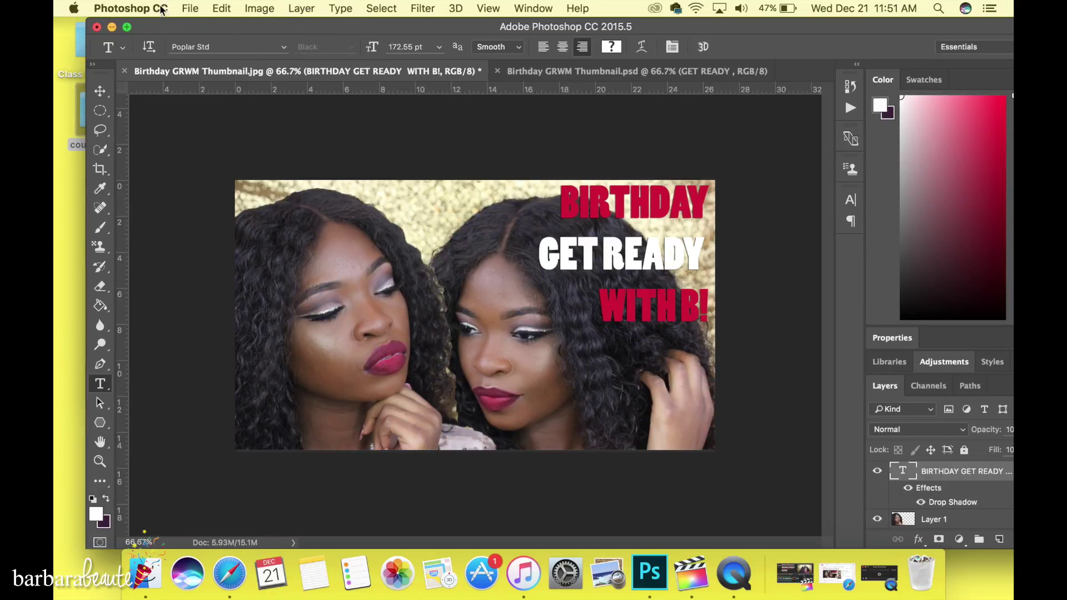
- Start Save As, renaming the file Birthday GRWM Thumbnail TEST.psd in the current folder
click(190, 7)
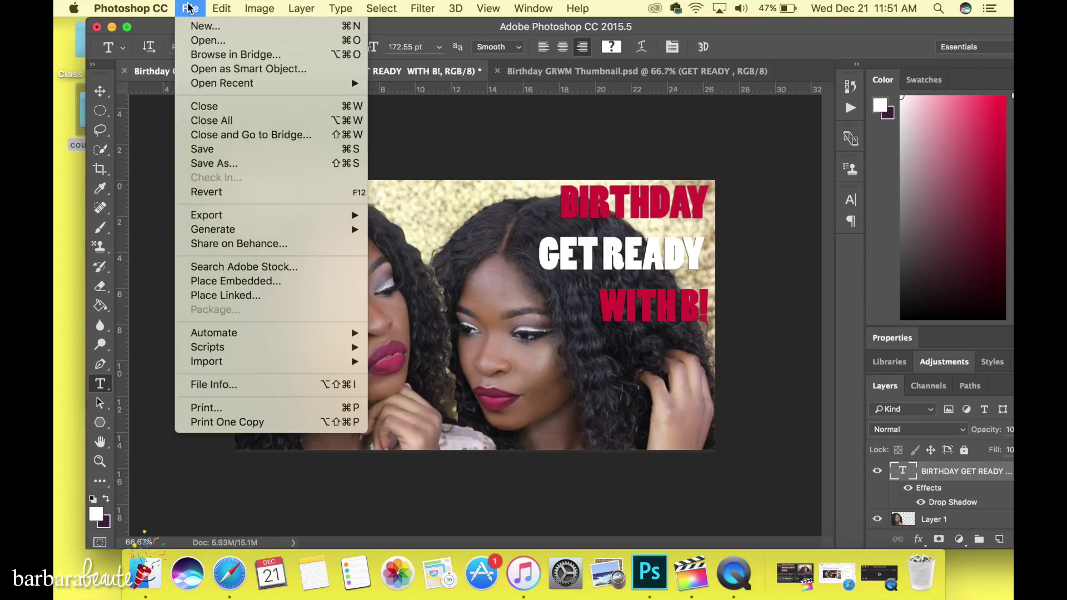
click(211, 164)
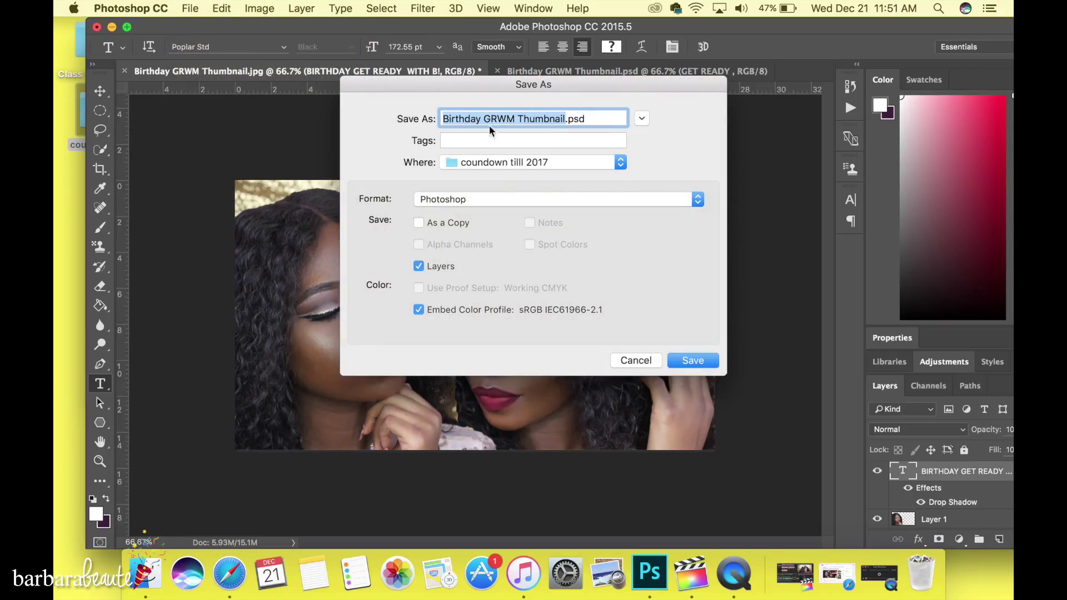
click(566, 120)
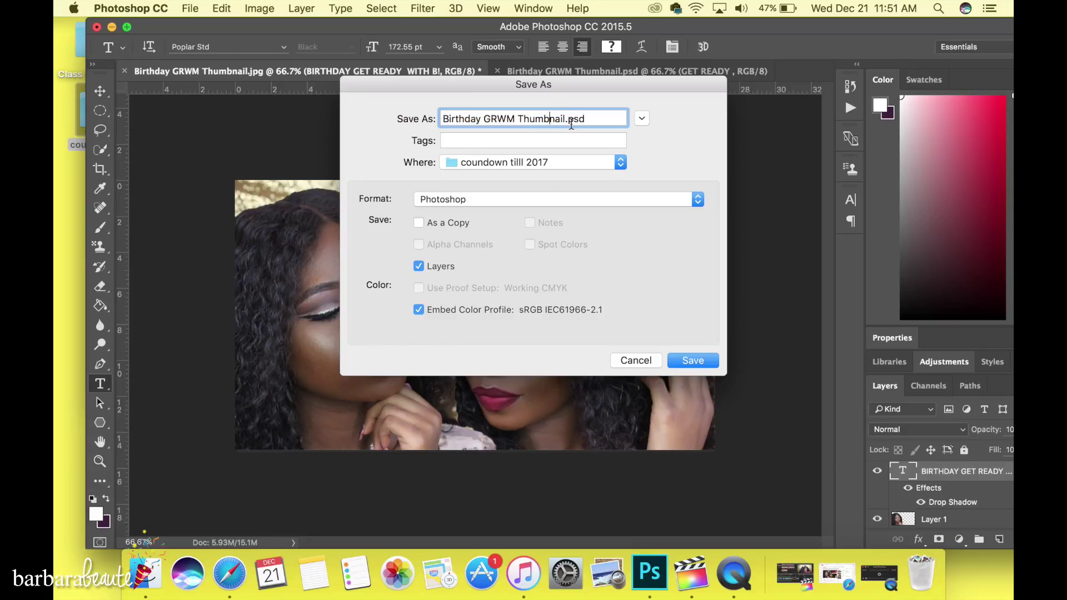
text(TEST)
click(570, 163)
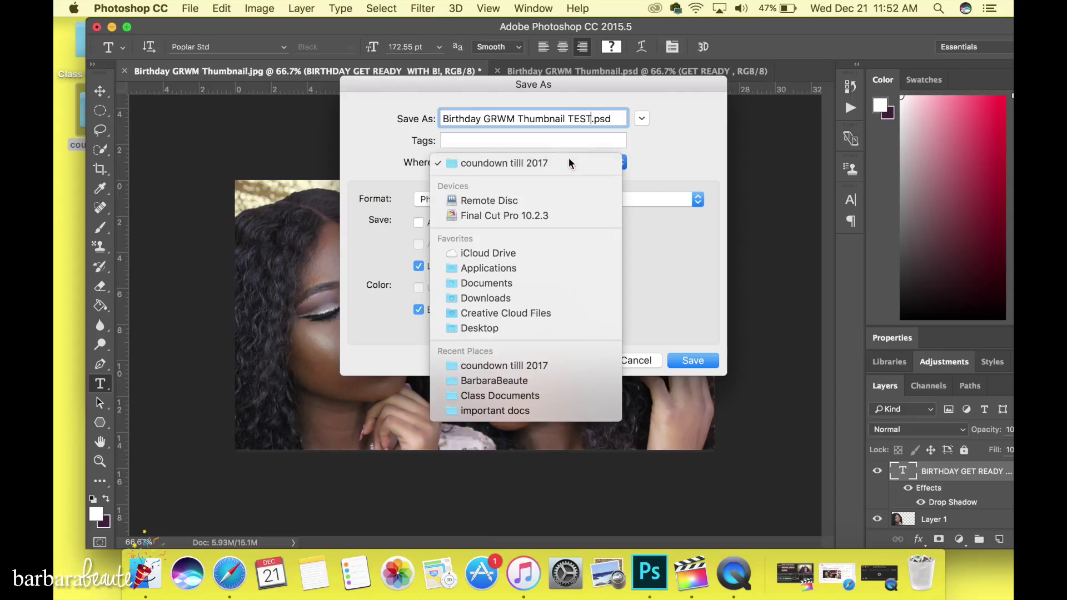
click(570, 163)
click(498, 203)
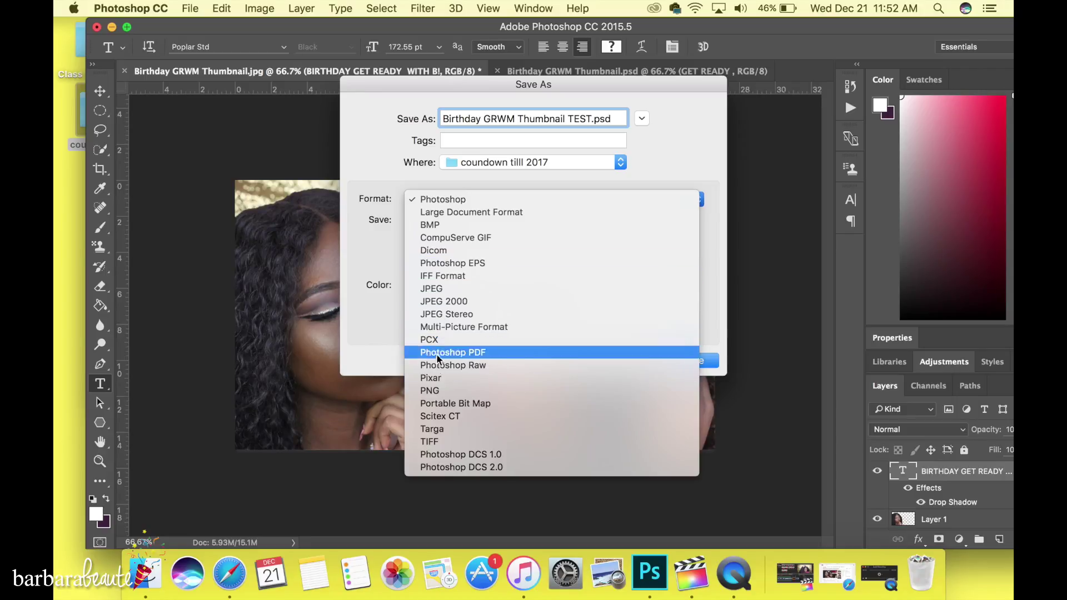
- Save a JPEG copy named Birthday GRWM Thumbnail TEST.jpg at quality 11
click(436, 293)
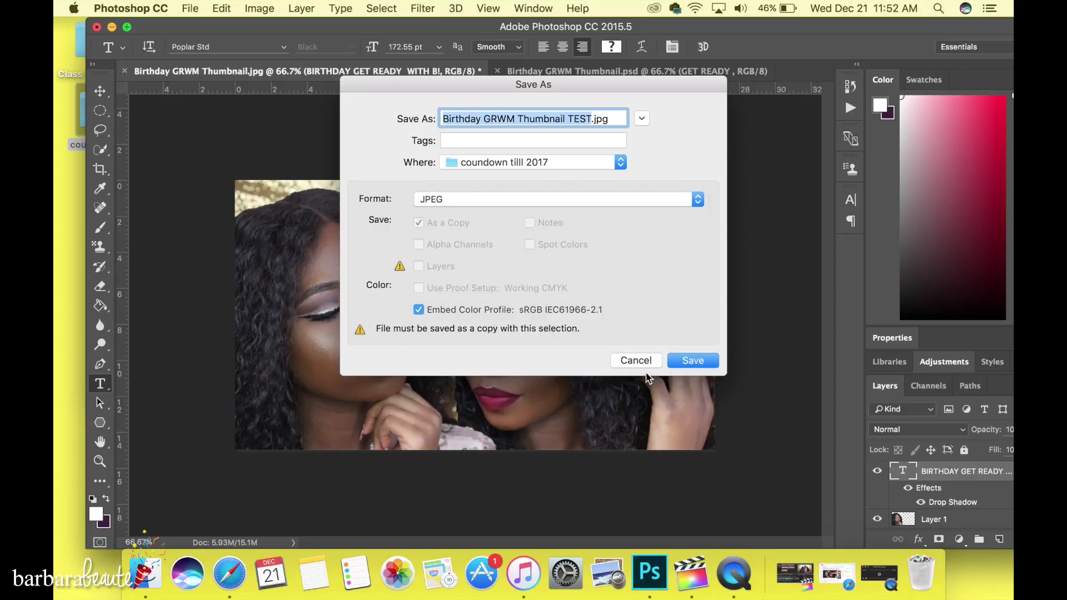
click(690, 360)
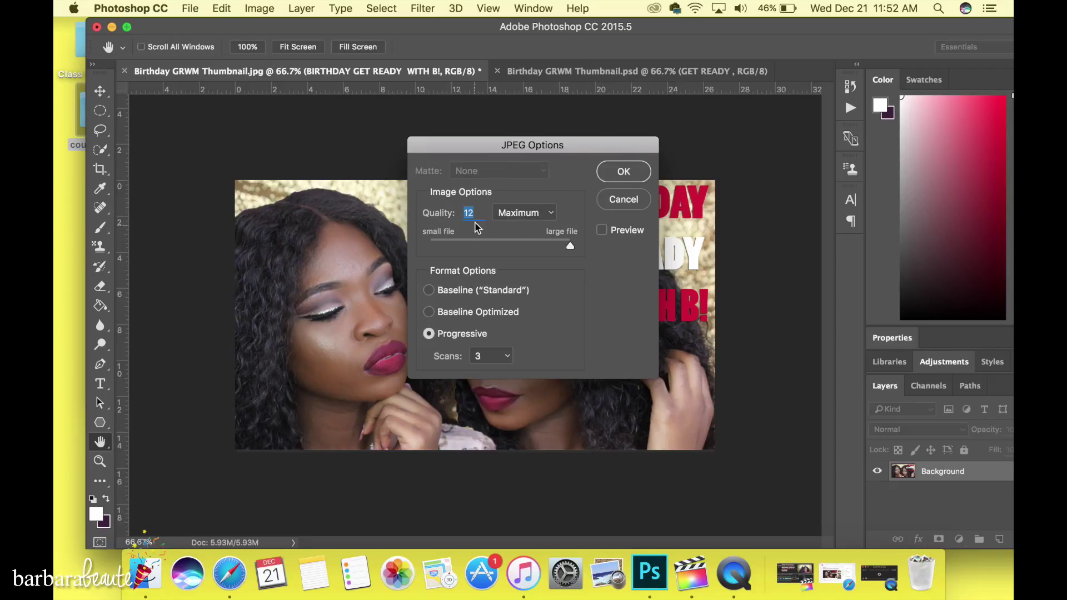
drag(570, 246, 586, 262)
click(623, 171)
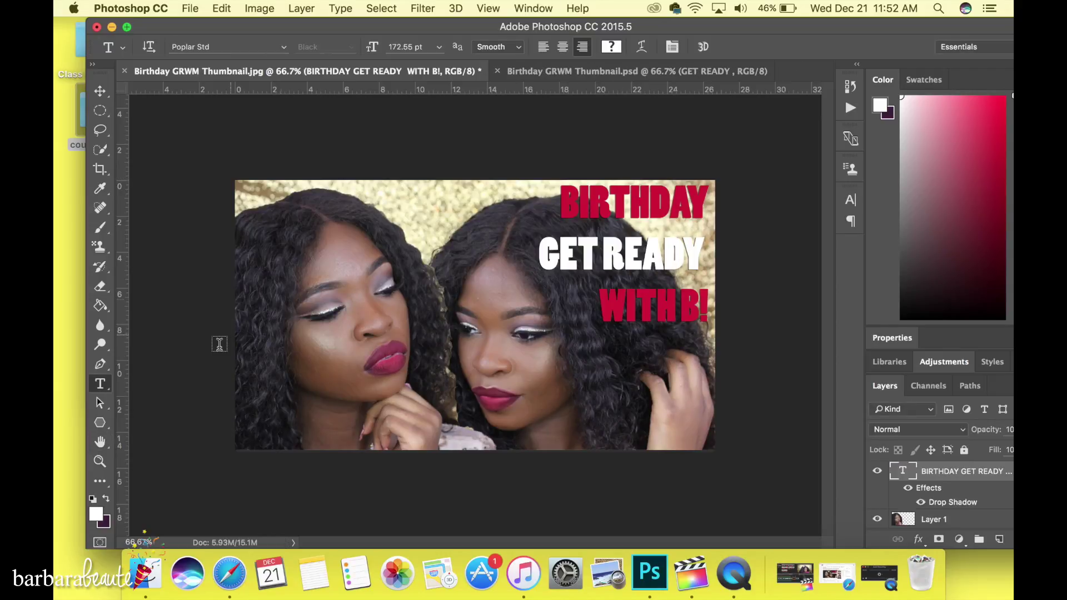
click(230, 575)
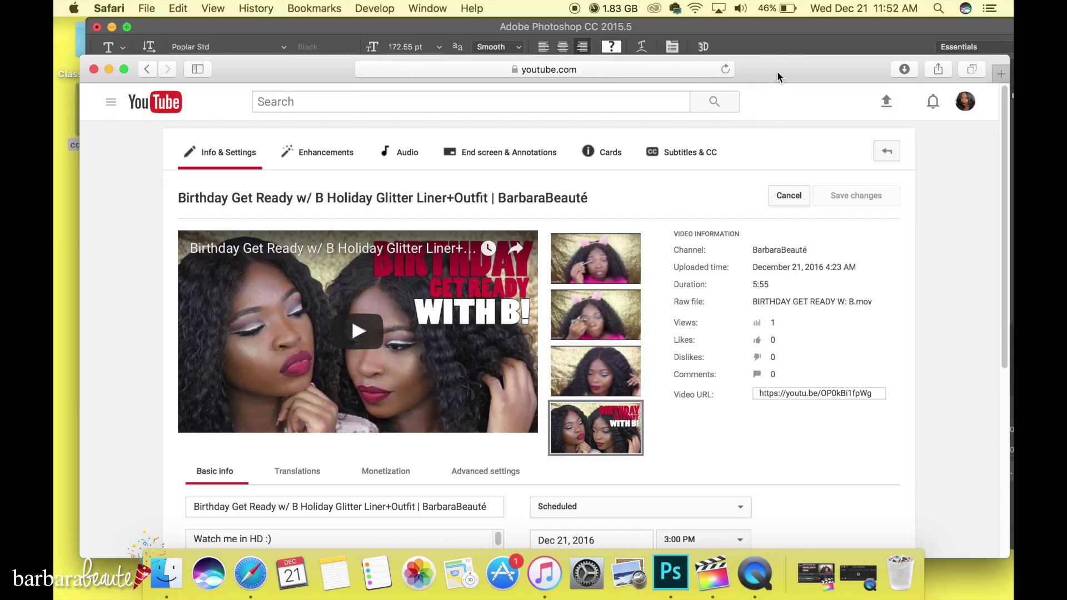
drag(774, 71, 745, 6)
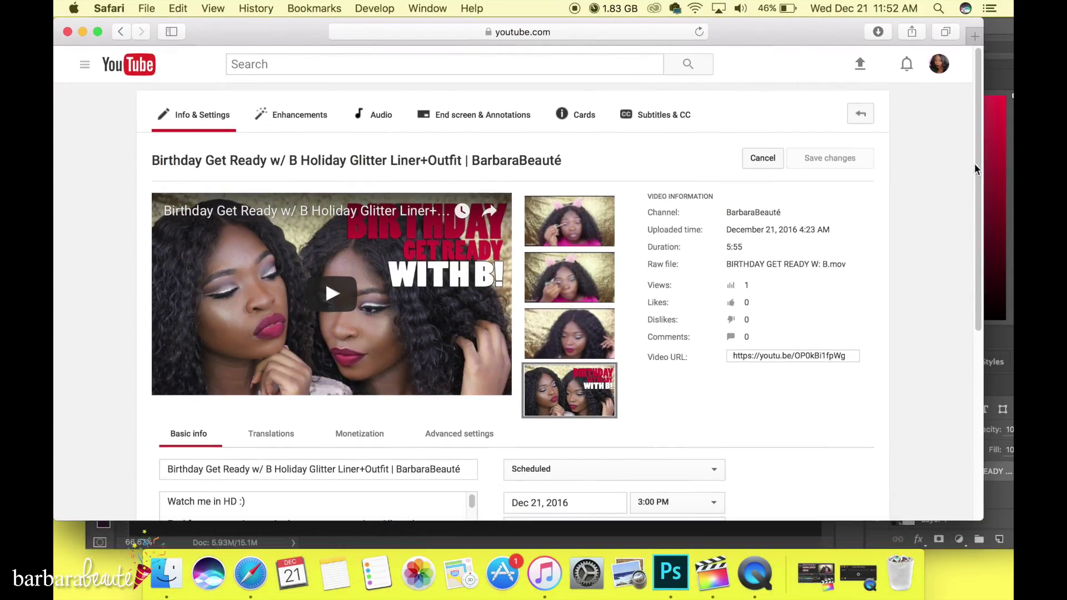
scroll(970, 231, down, 5)
mouse_move(581, 271)
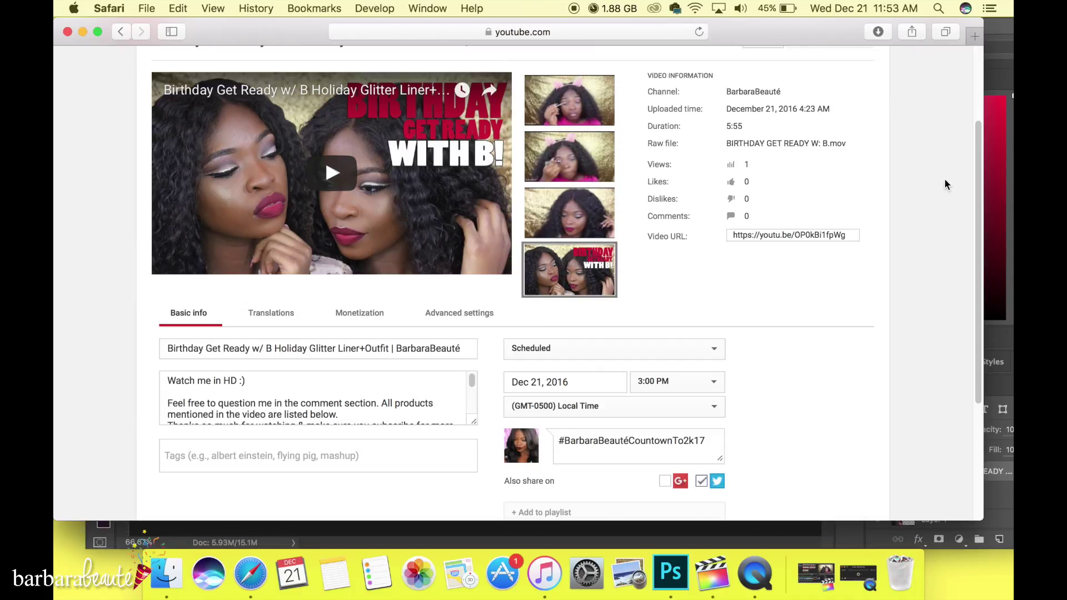
drag(977, 186, 1009, 174)
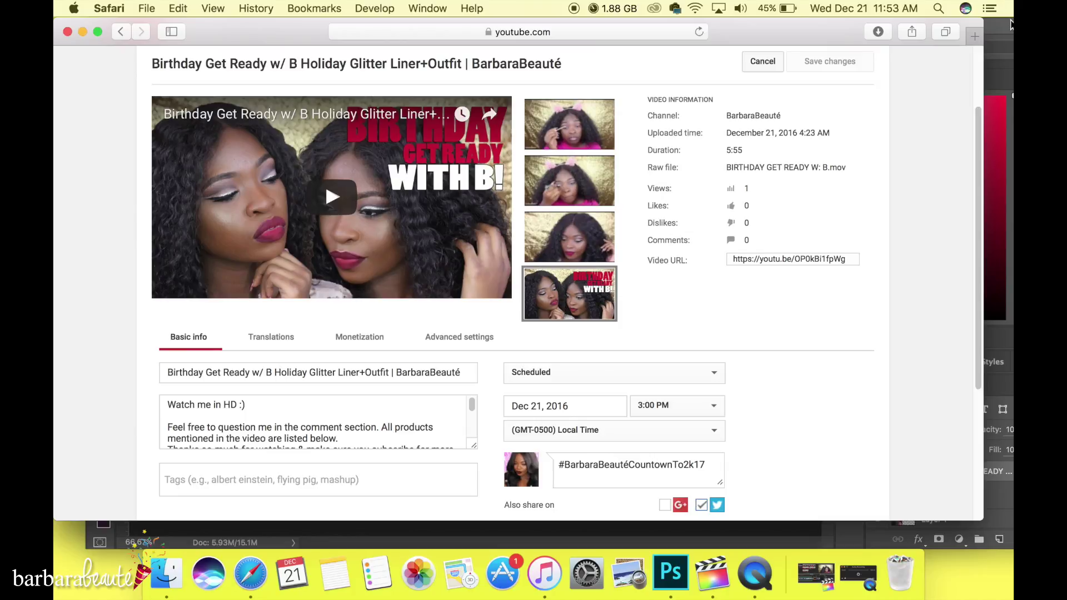
click(999, 33)
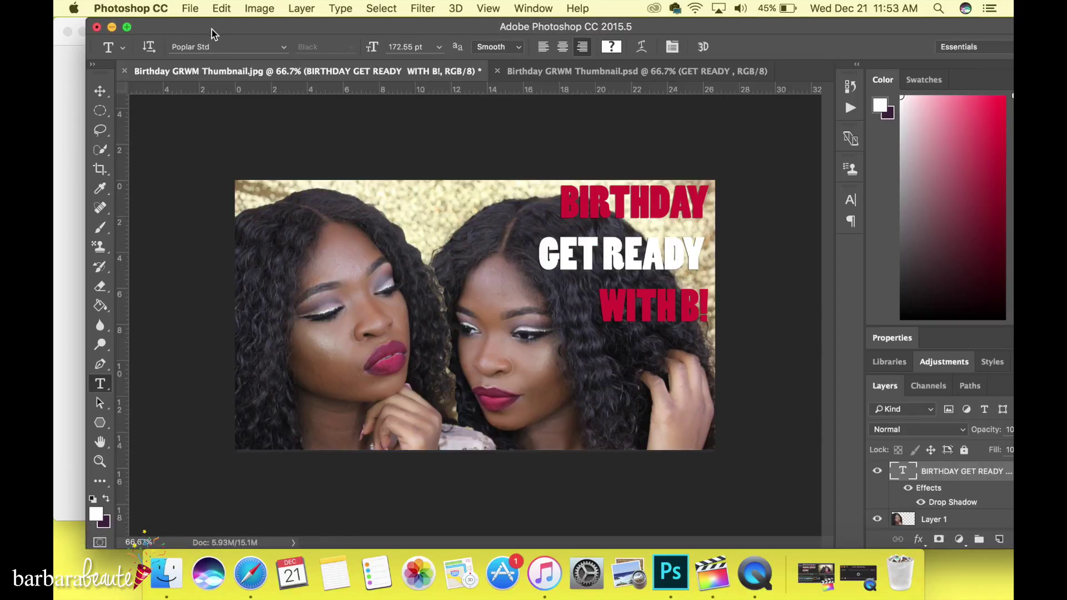
- Create a new blank 1280 × 720 pixel document at 300 pixels/inch
click(189, 8)
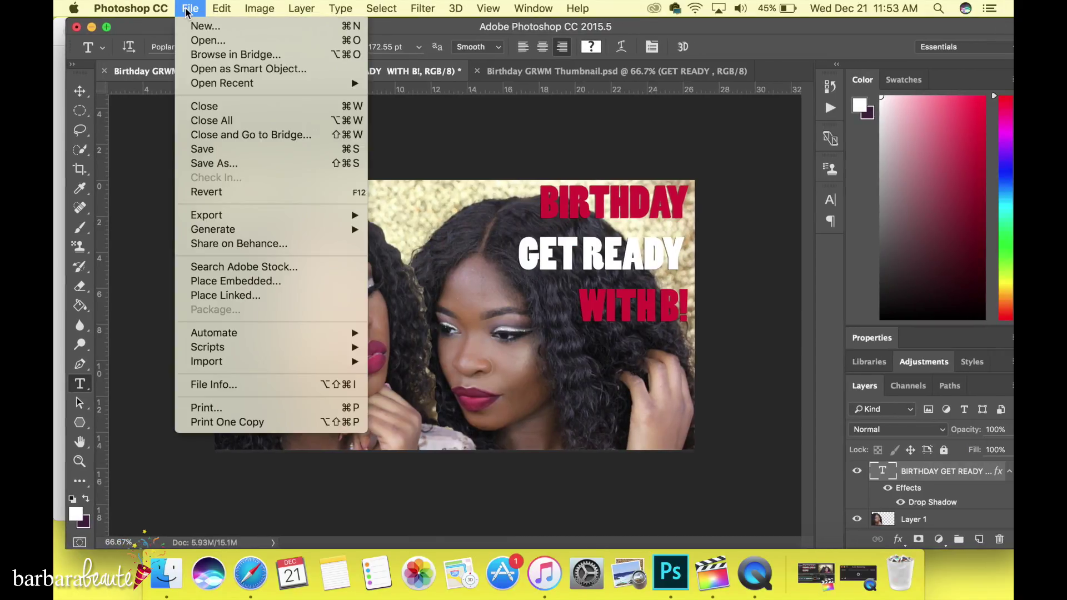
click(201, 26)
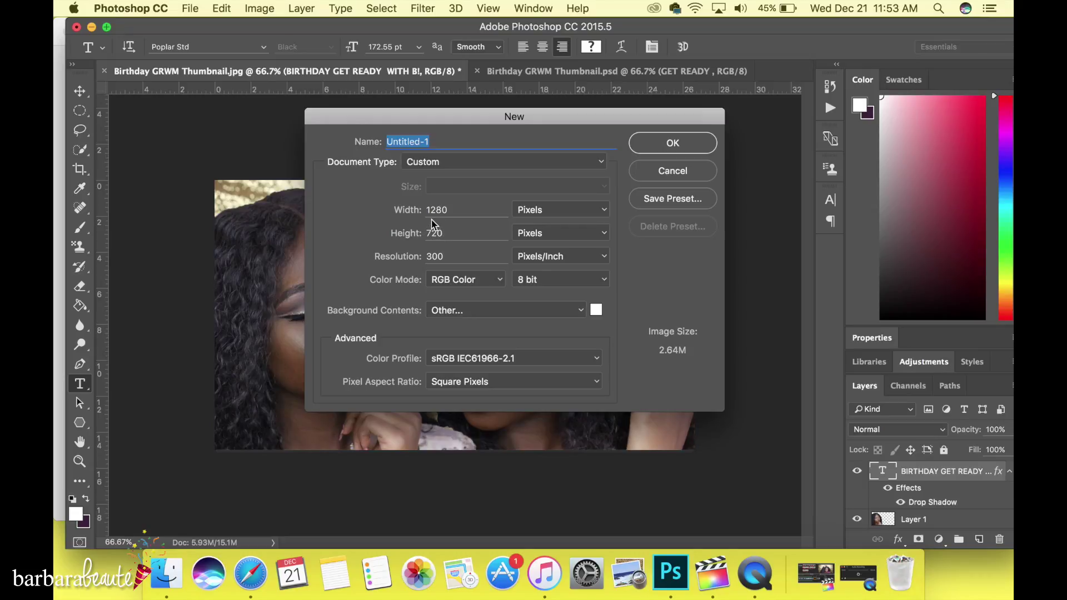
click(551, 210)
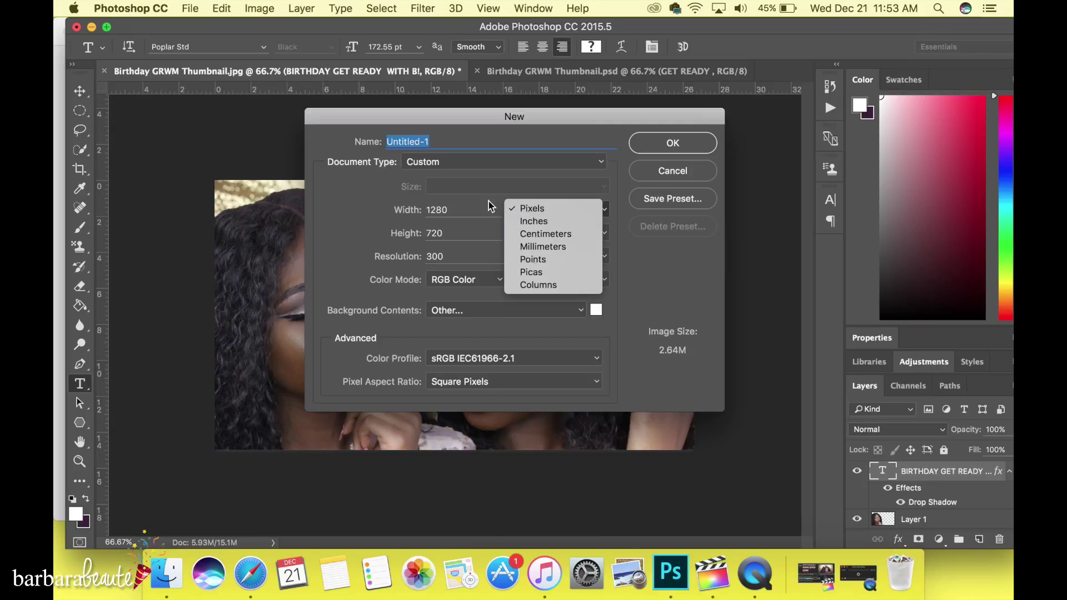
click(328, 235)
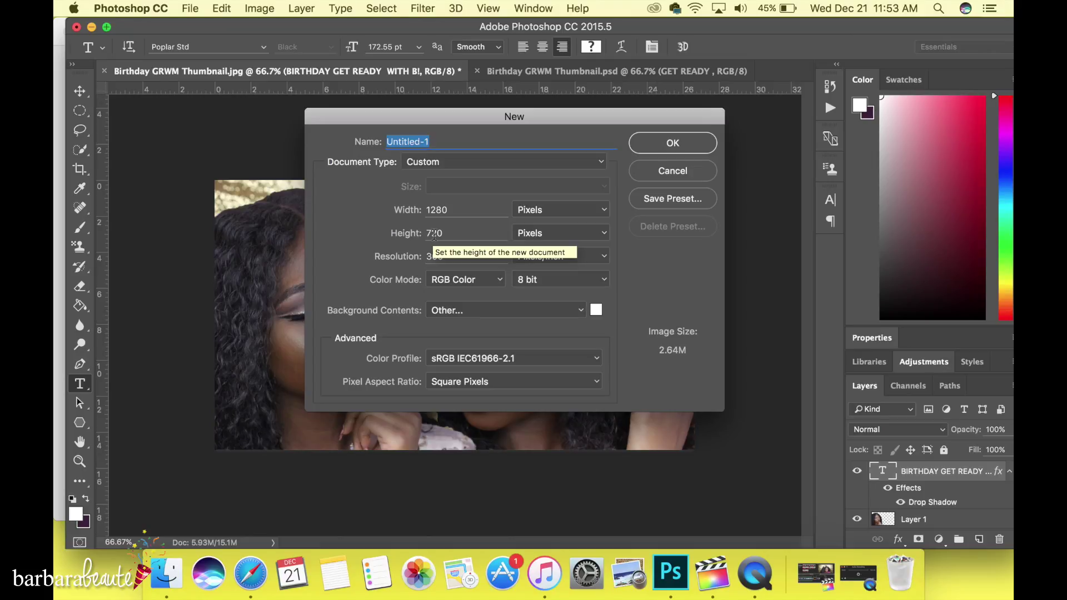
click(665, 143)
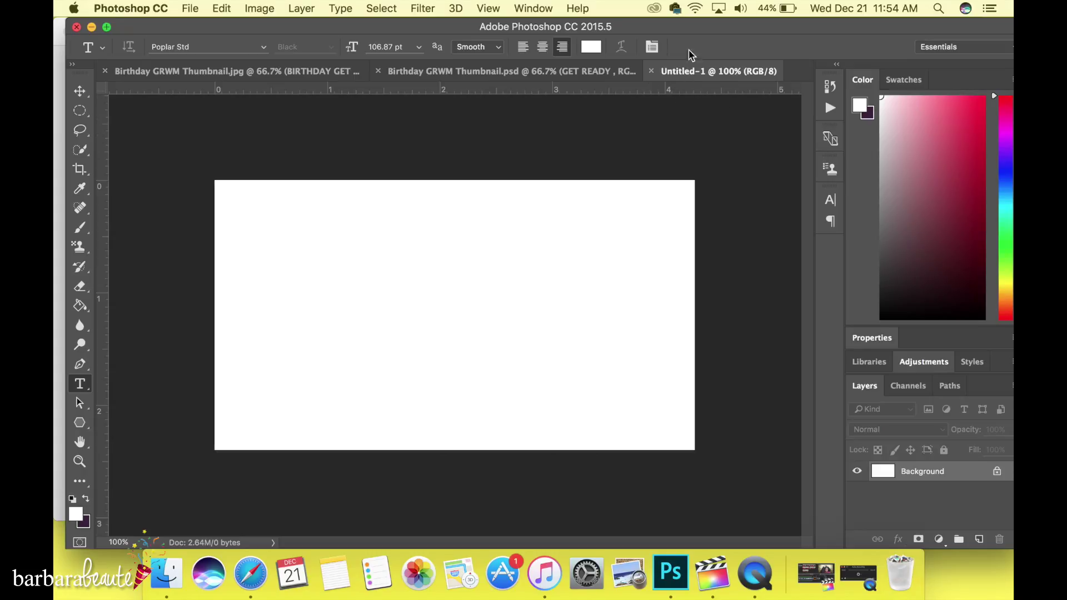
drag(699, 31, 702, 49)
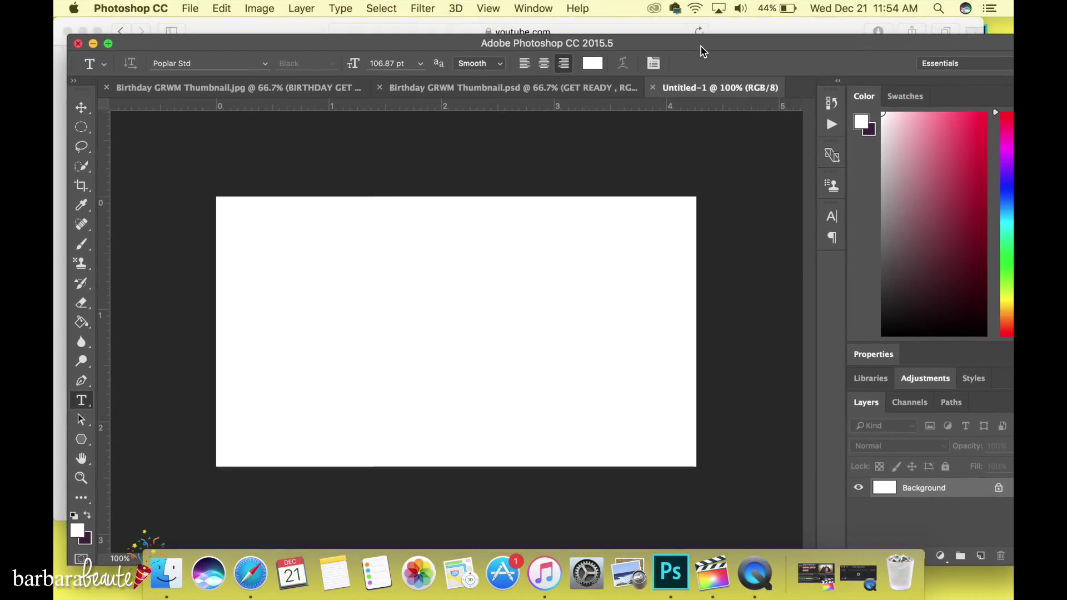